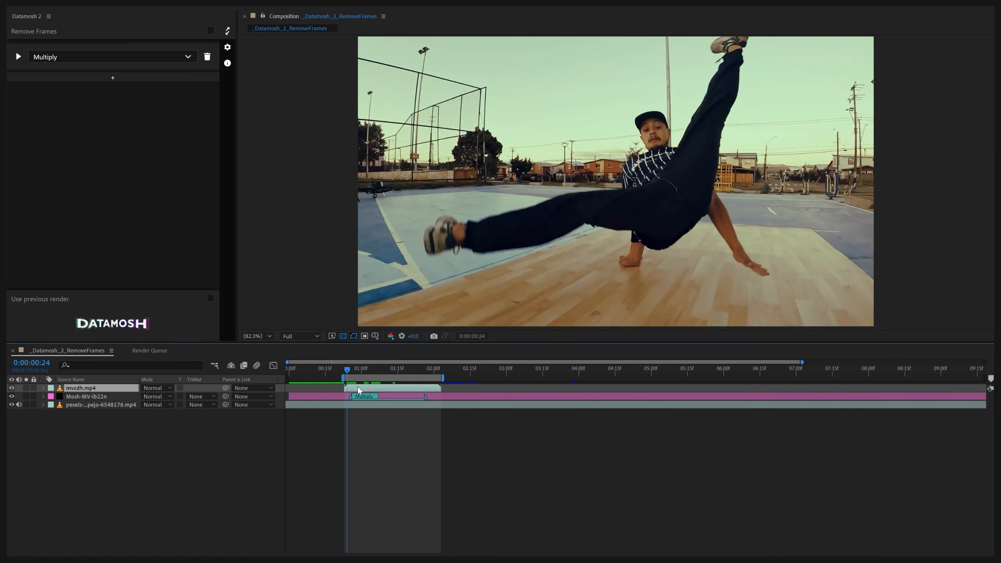
- Play back the moshed section of the breakdance clip
key("space")
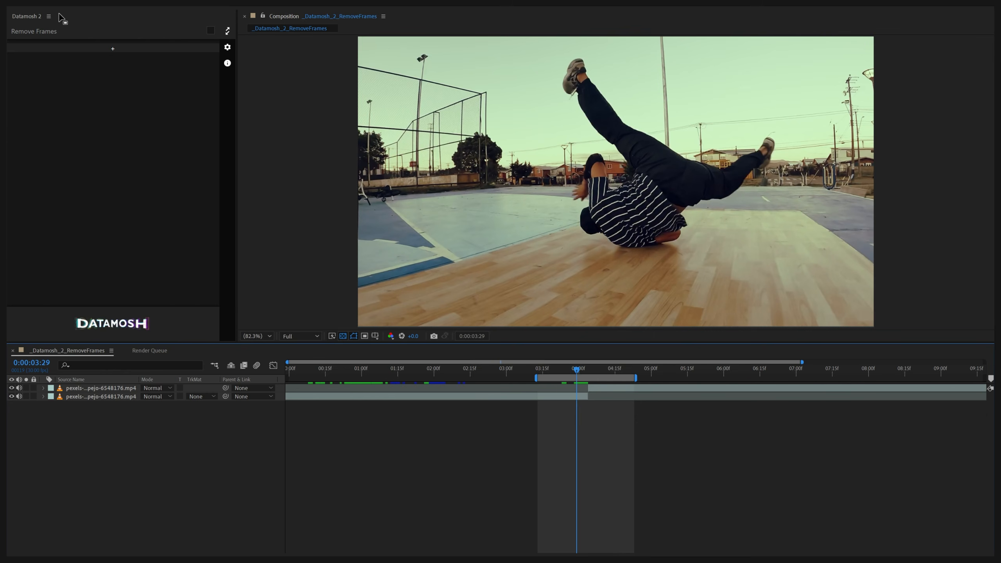
- Turn on Remove Frames with a marker at the cut, and add a Multiply mosh module starting slightly before 0:00:03:23
left_click(210, 32)
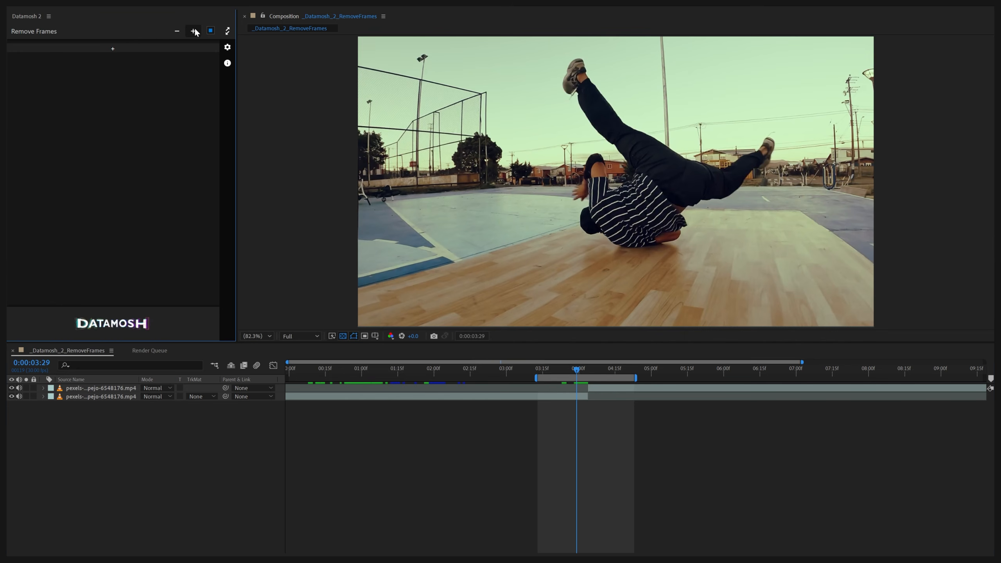
left_click(194, 32)
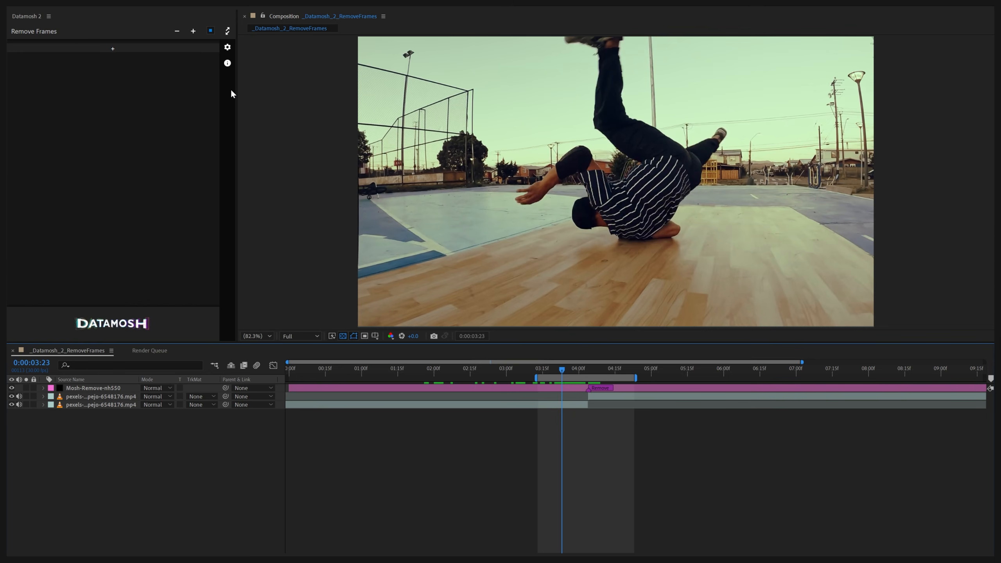
left_click(112, 48)
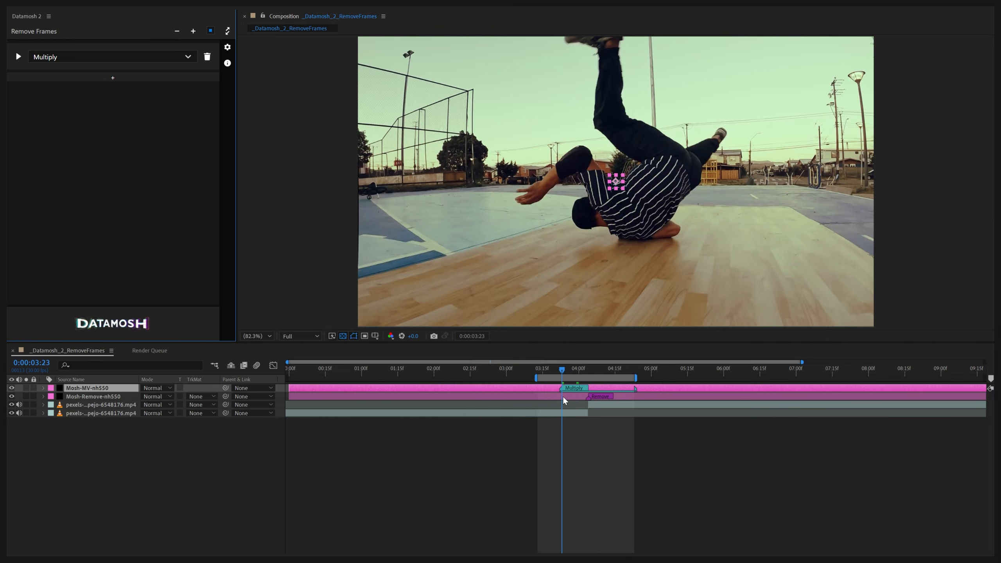
left_click_drag(567, 388, 559, 388)
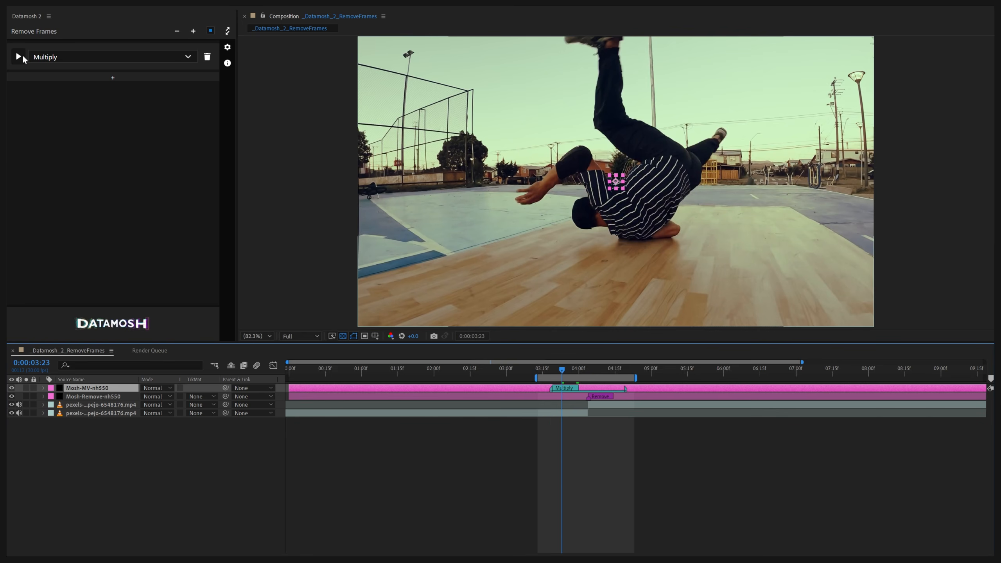
- Inspect the Multiply module's parameters and the categories of available mosh modes
left_click(22, 55)
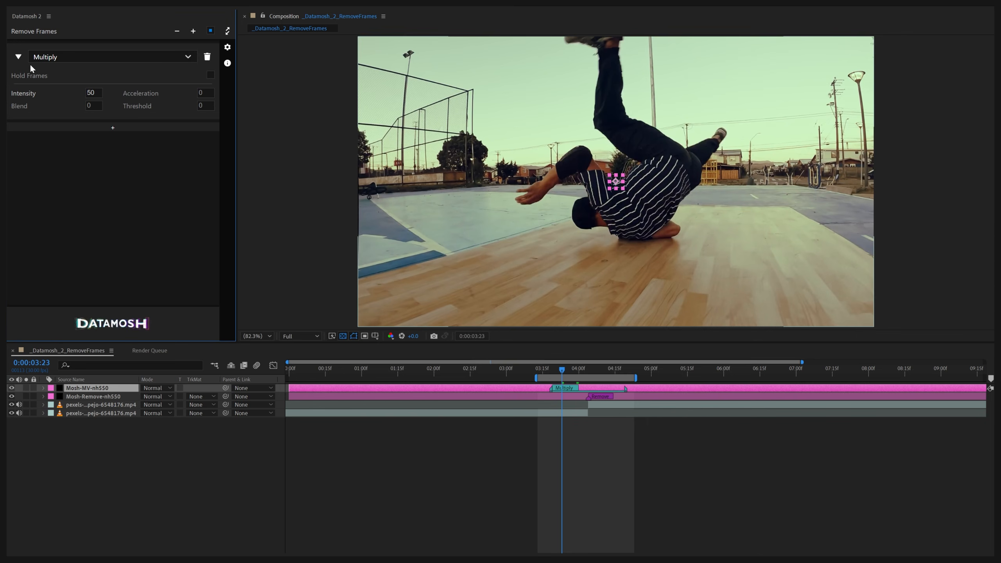
left_click(18, 56)
left_click(46, 60)
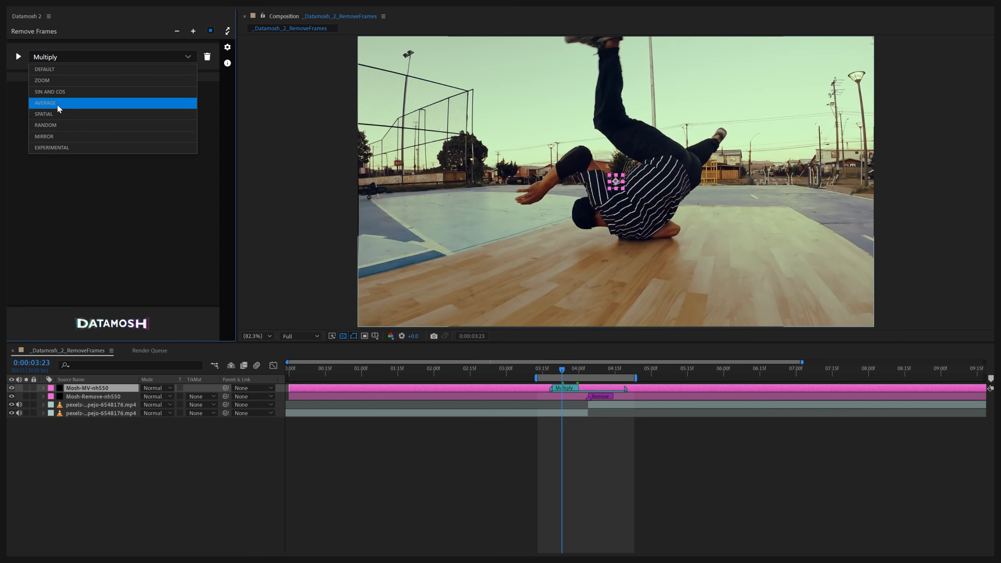
mouse_move(56, 139)
left_click(59, 60)
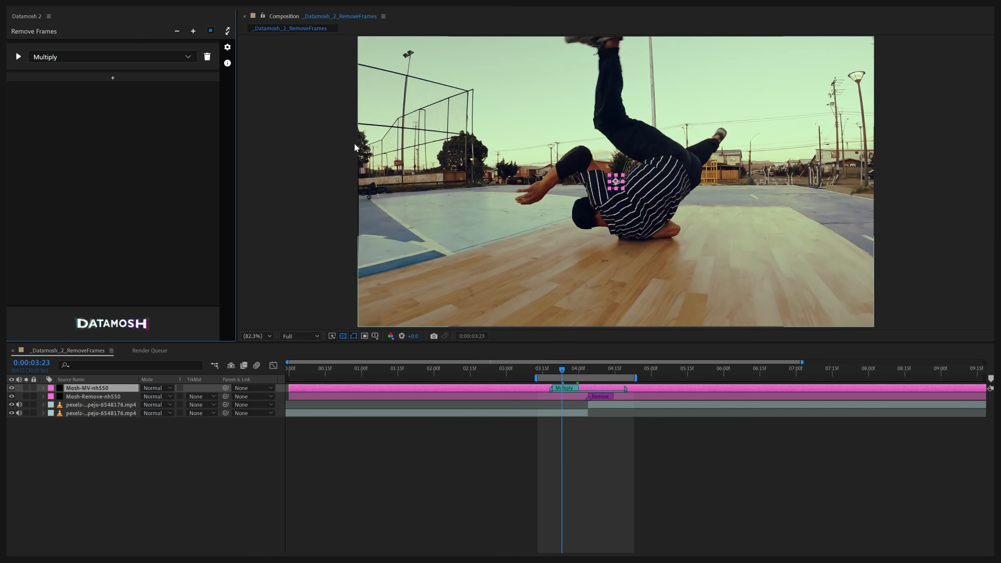
- Render the datamosh for the work area around the cut between the two dance clips
left_click(210, 59)
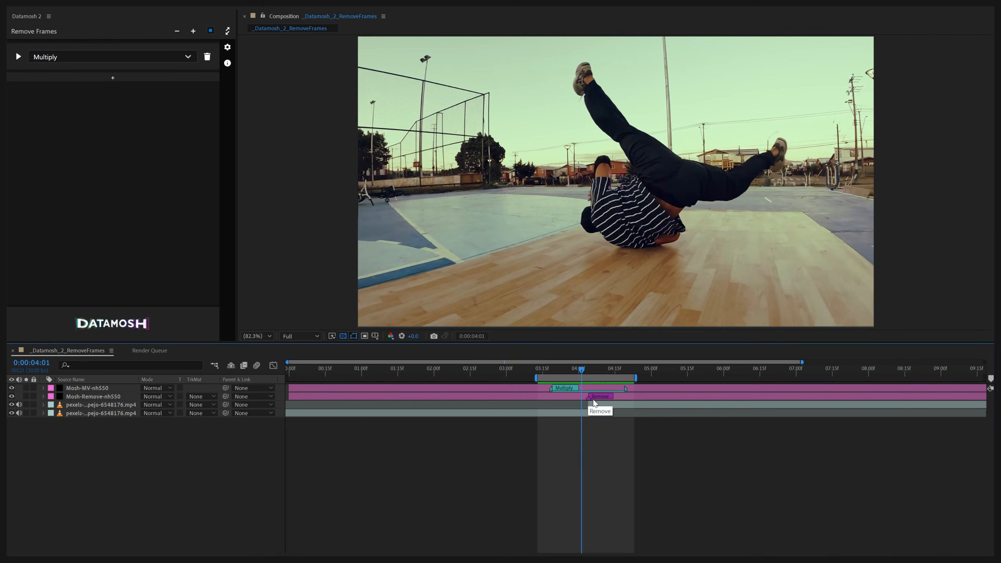
left_click(127, 329)
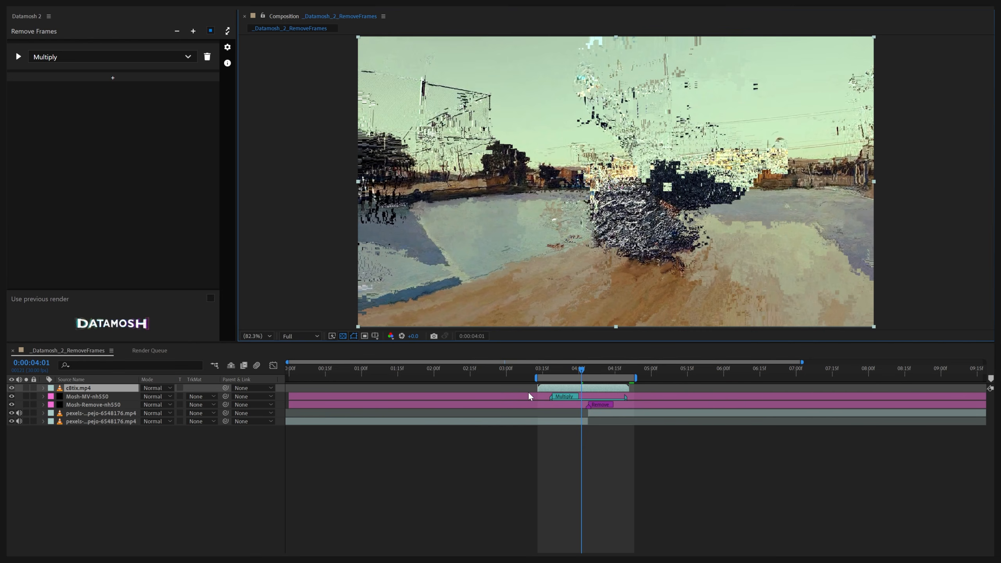
- Expand the Multiply module's parameters and turn on Hold Frames
left_click(18, 57)
left_click(109, 58)
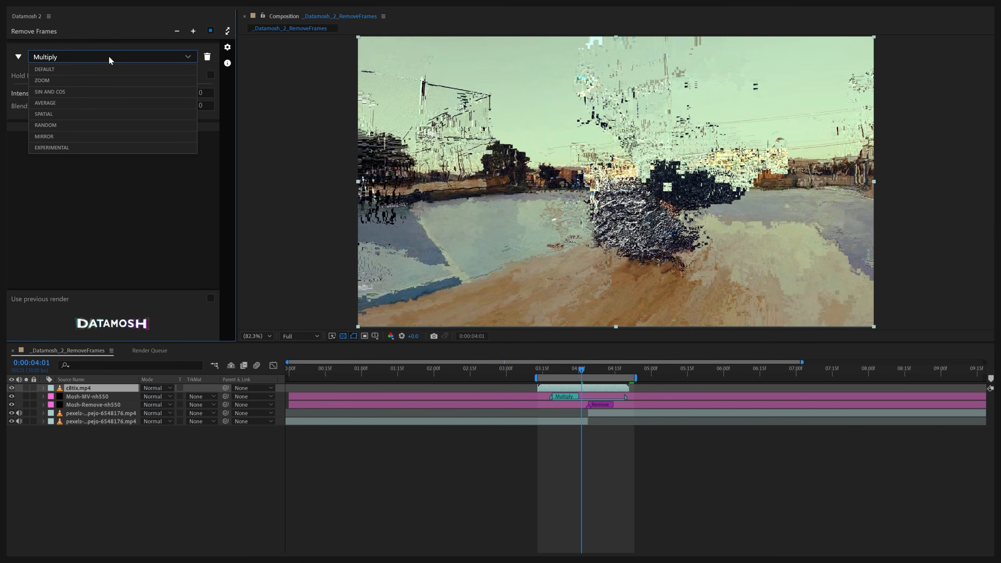
left_click(108, 55)
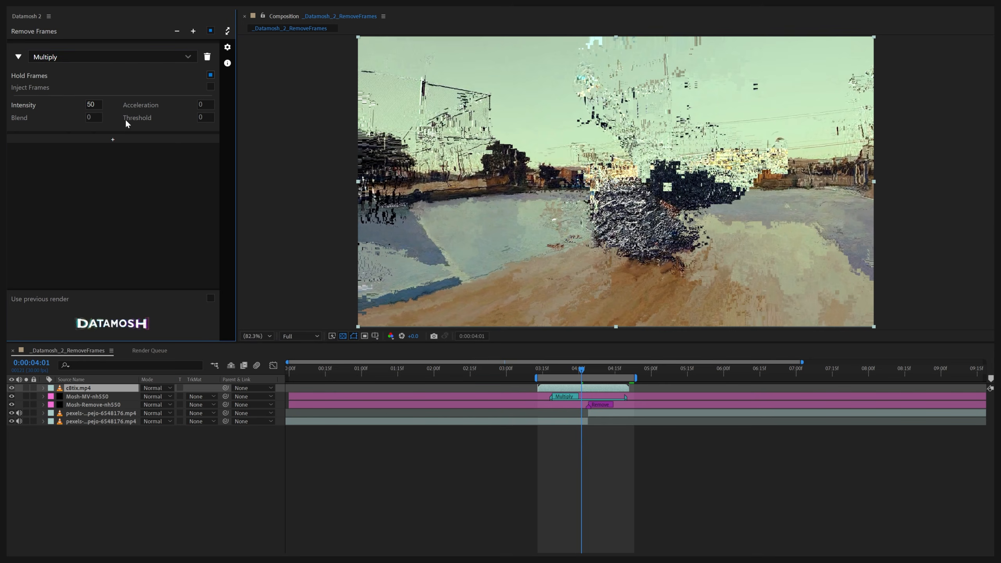
- Switch Use previous render on and back off, with the bottom dance clip selected and the playhead at 0:00:03:27
left_click(200, 298)
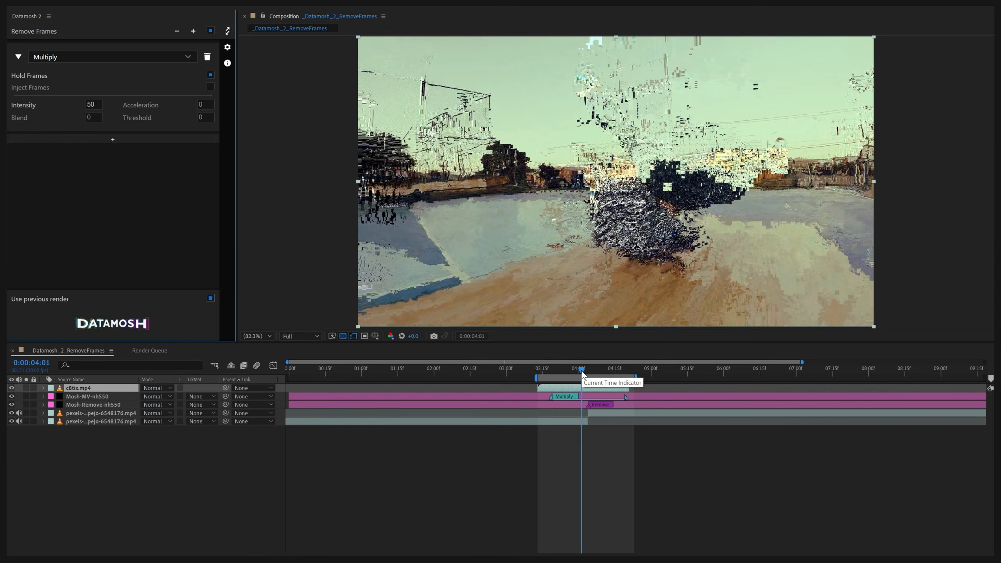
left_click_drag(572, 372, 572, 375)
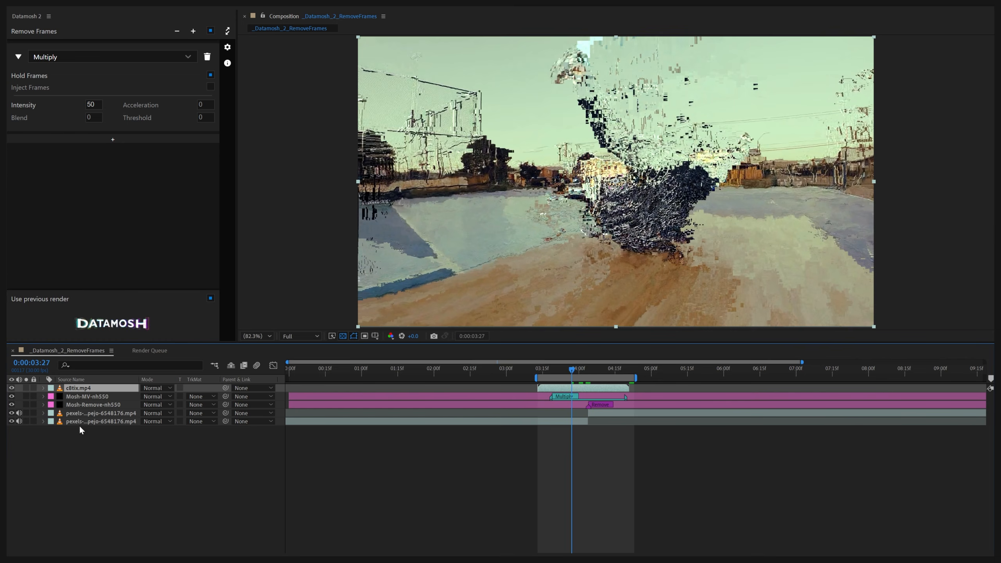
left_click_drag(570, 421, 598, 420)
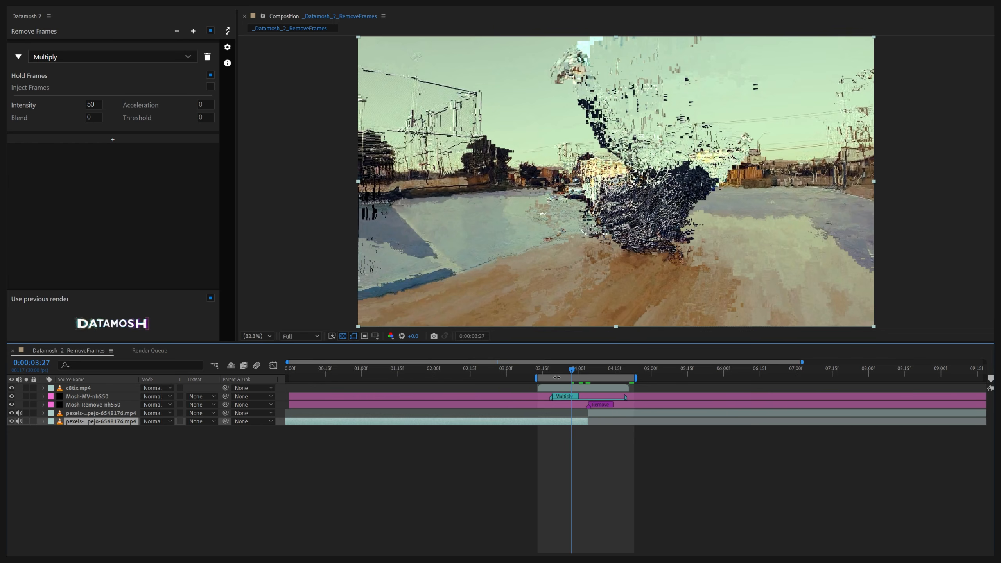
left_click(100, 298)
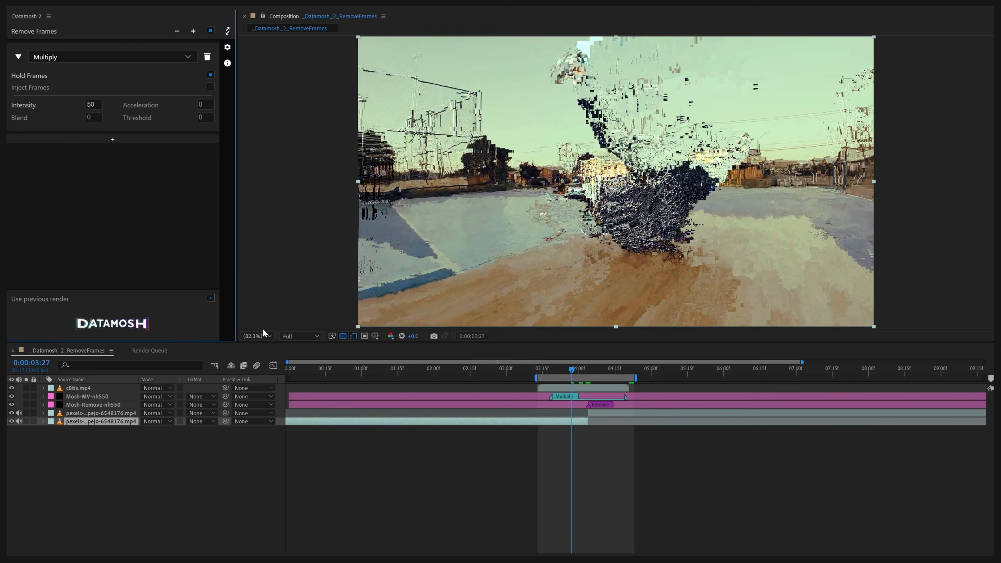
- Collapse the Multiply module and review the Datamosh settings and info pages
left_click(17, 55)
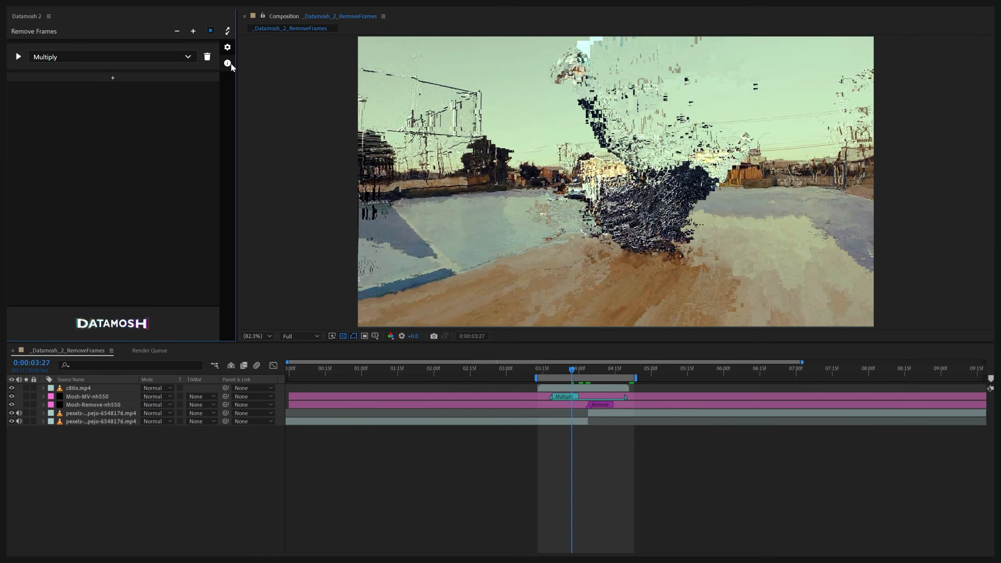
left_click(228, 47)
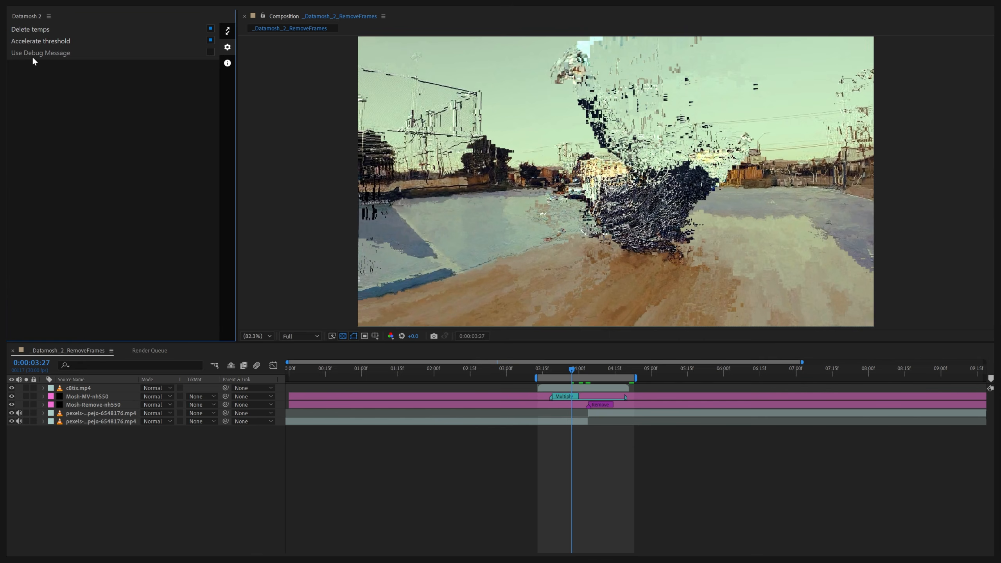
left_click(228, 65)
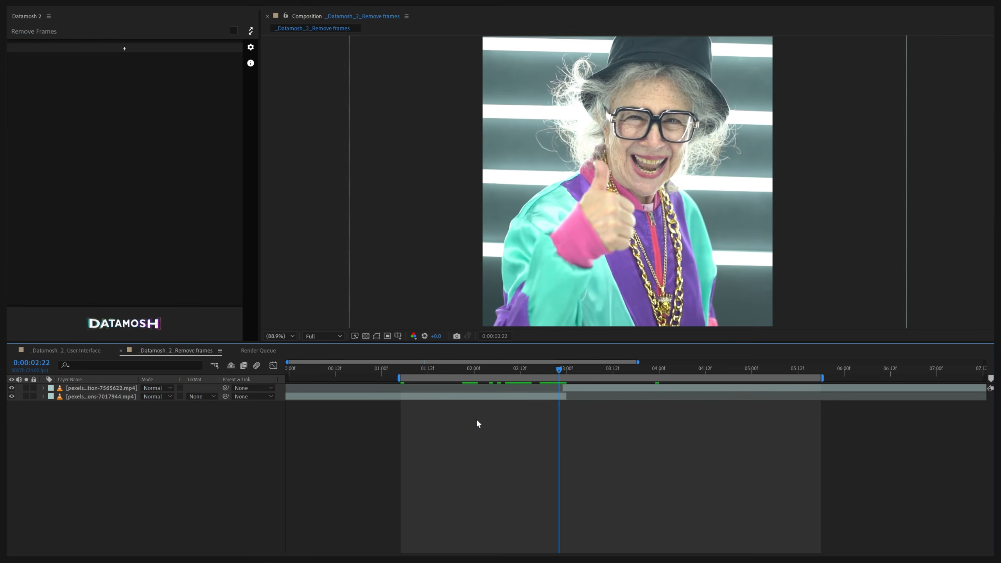
- Turn on Remove Frames with a marker at the cut to the second clip, and render the datamosh transition
left_click(141, 32)
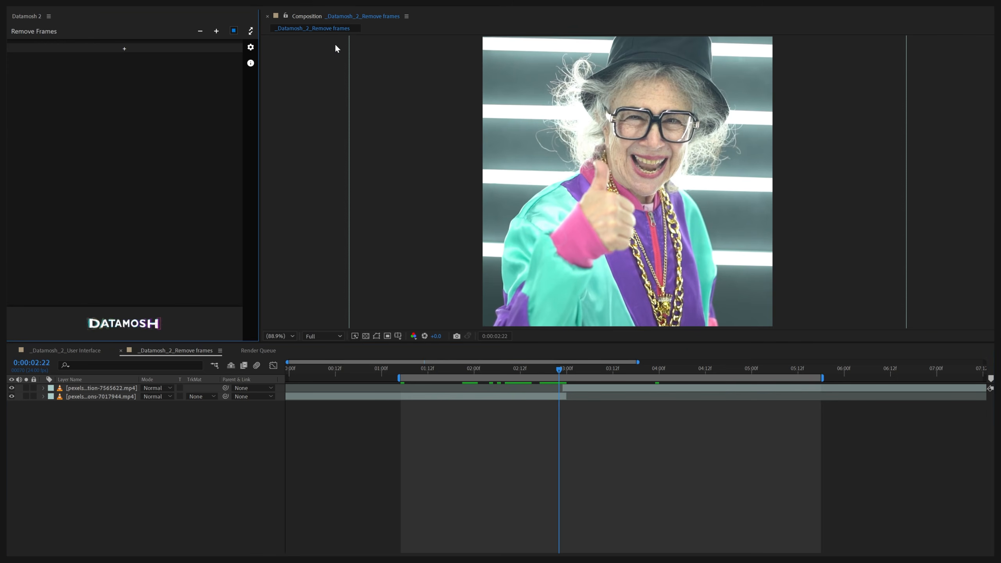
left_click(216, 31)
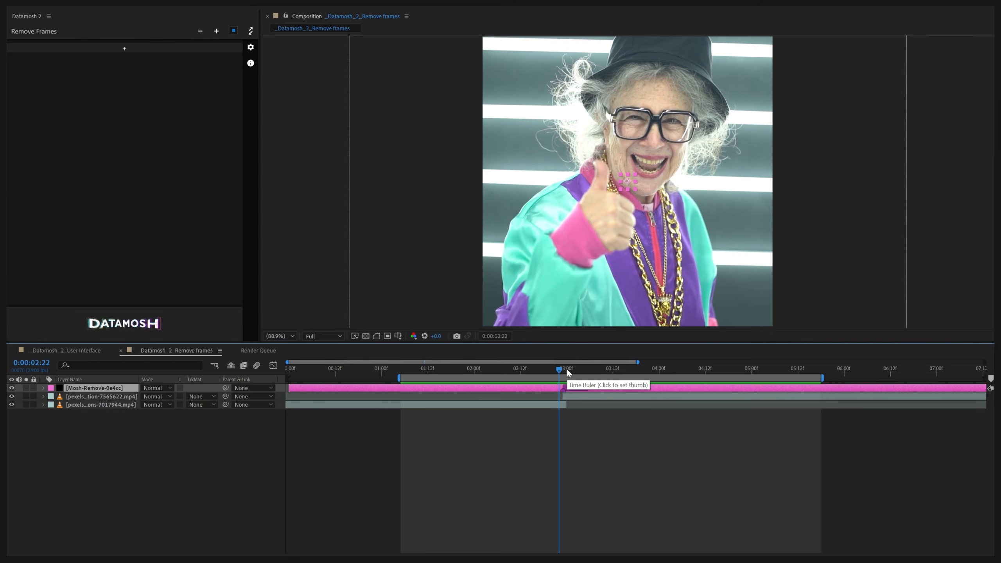
mouse_move(564, 371)
left_mouse_down()
mouse_move(547, 372)
mouse_move(618, 377)
mouse_move(554, 386)
left_mouse_up()
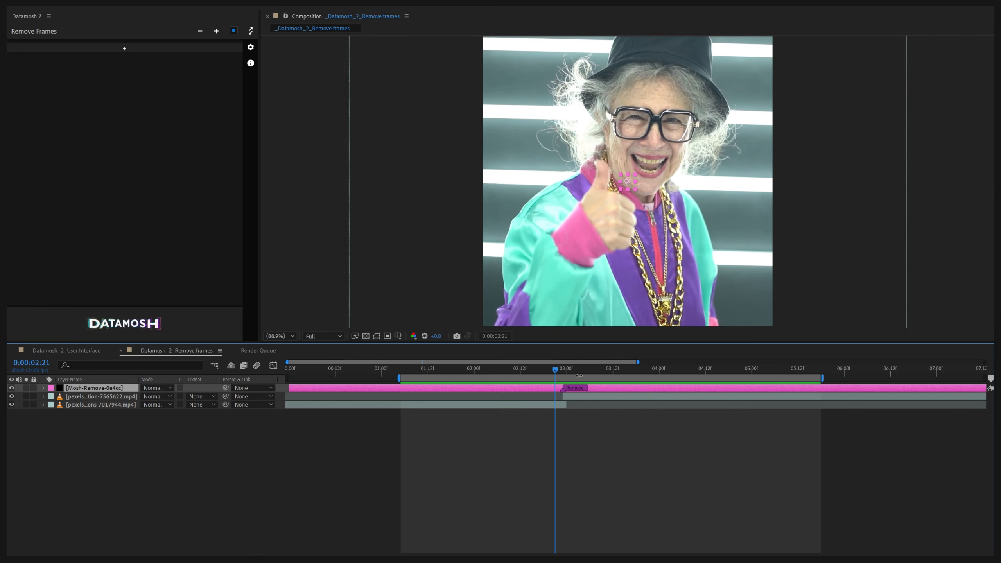
left_click(136, 324)
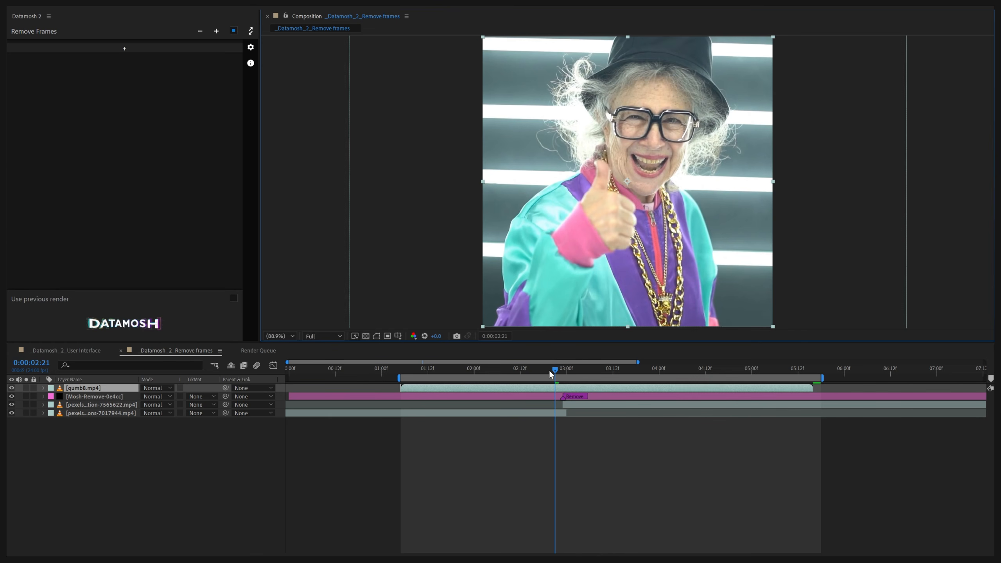
- Scrub through the rendered transition from the cut to 0:00:03:17 to examine the mosh effect
left_click_drag(549, 369, 603, 431)
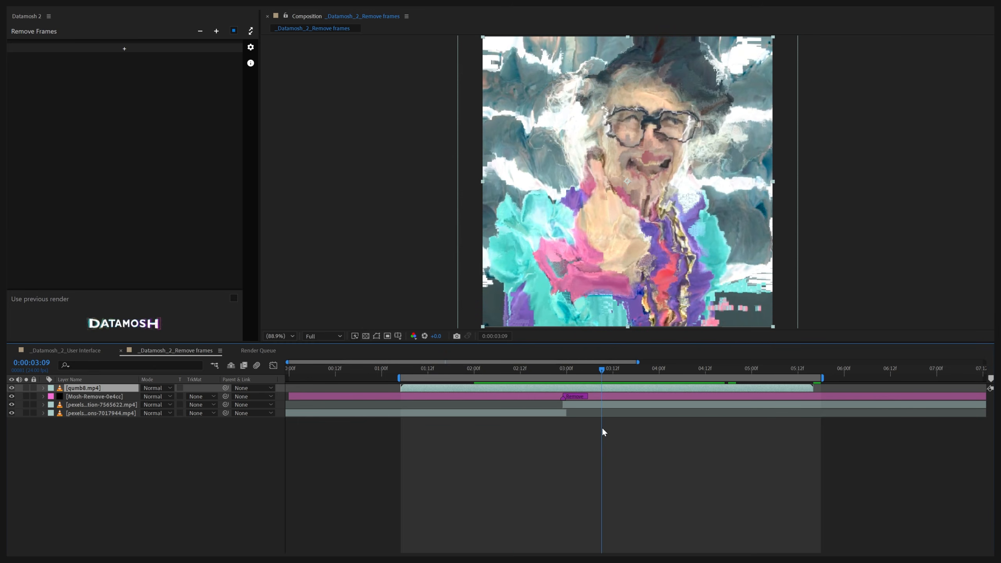
left_click_drag(603, 371, 632, 406)
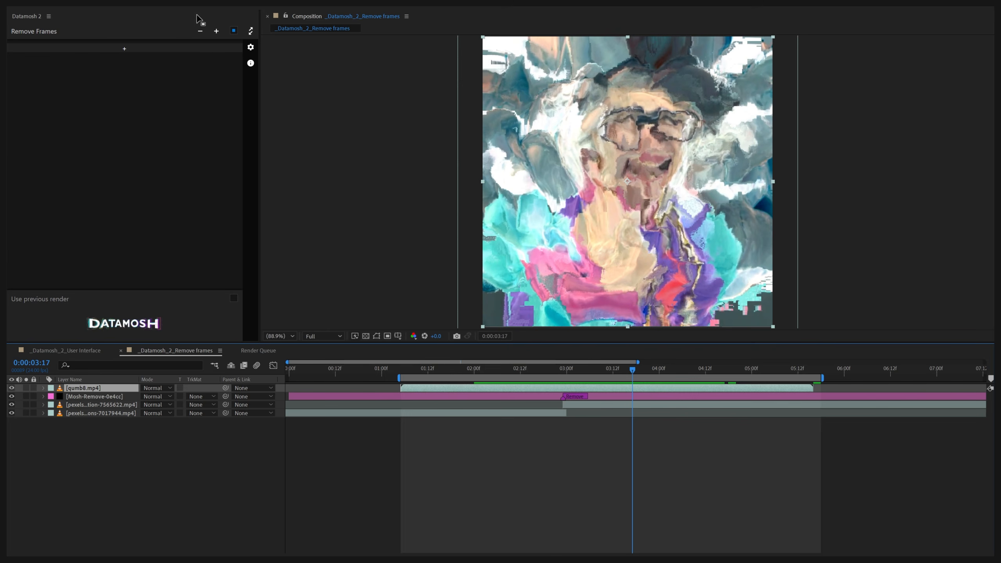
- Add a second Remove Frames marker at 0:00:03:17, and delete Remove Frames markers again with the playhead at 0:00:04:11
left_click(216, 31)
left_click(701, 370)
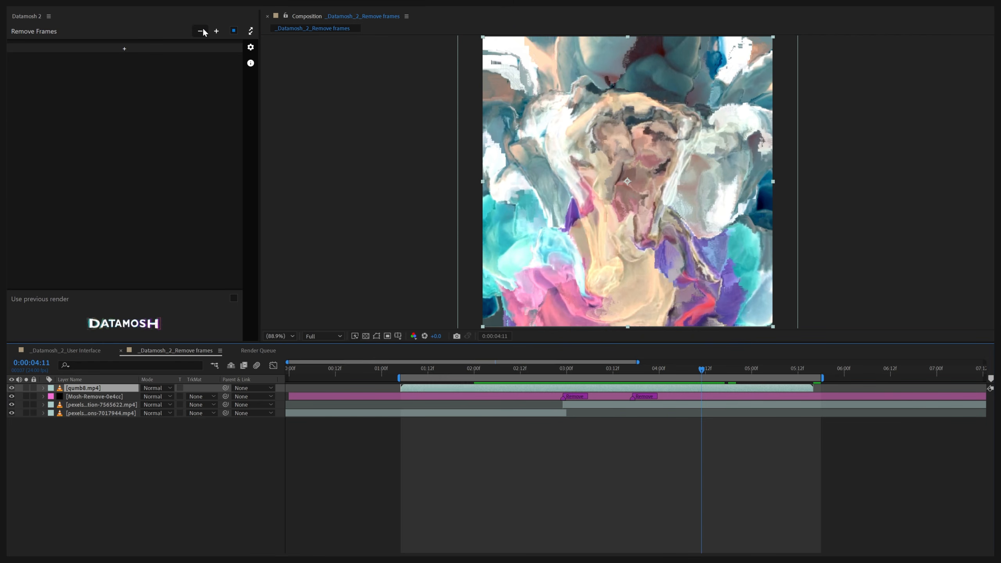
left_click(202, 31)
left_click(202, 31)
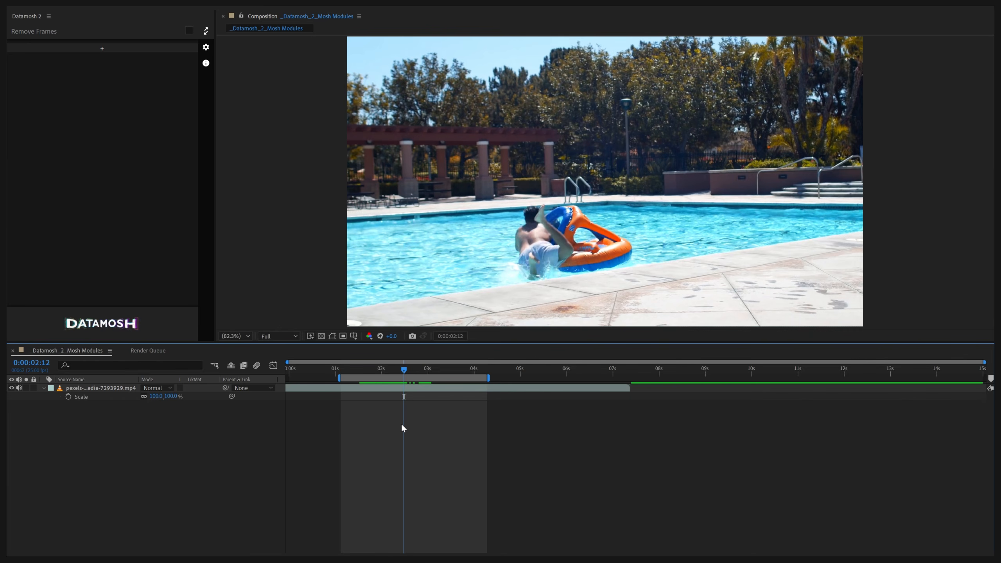
- Add a mosh module to the pool clip at 0:00:02:12 and set its mode to Average previous 3
left_click(118, 48)
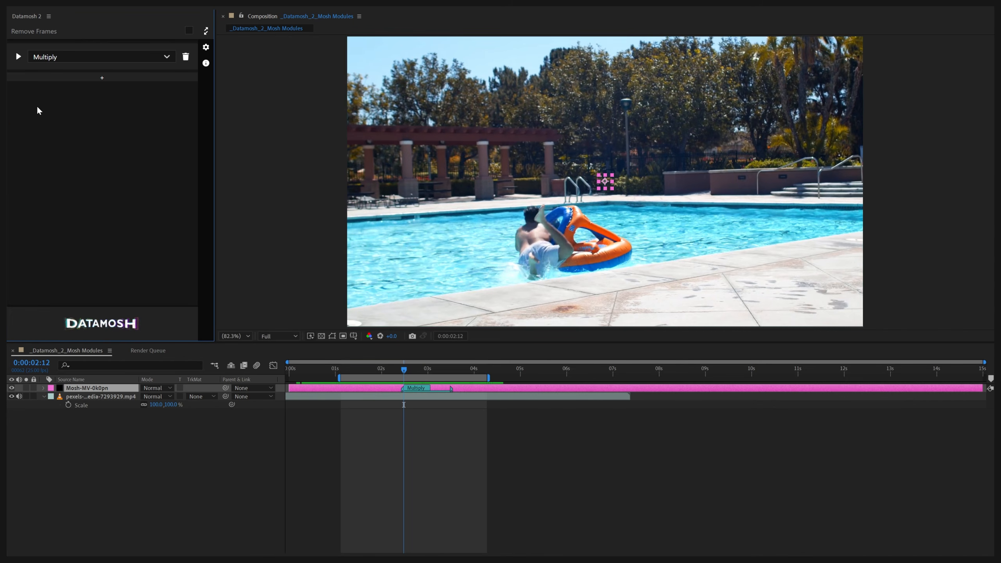
left_click(161, 57)
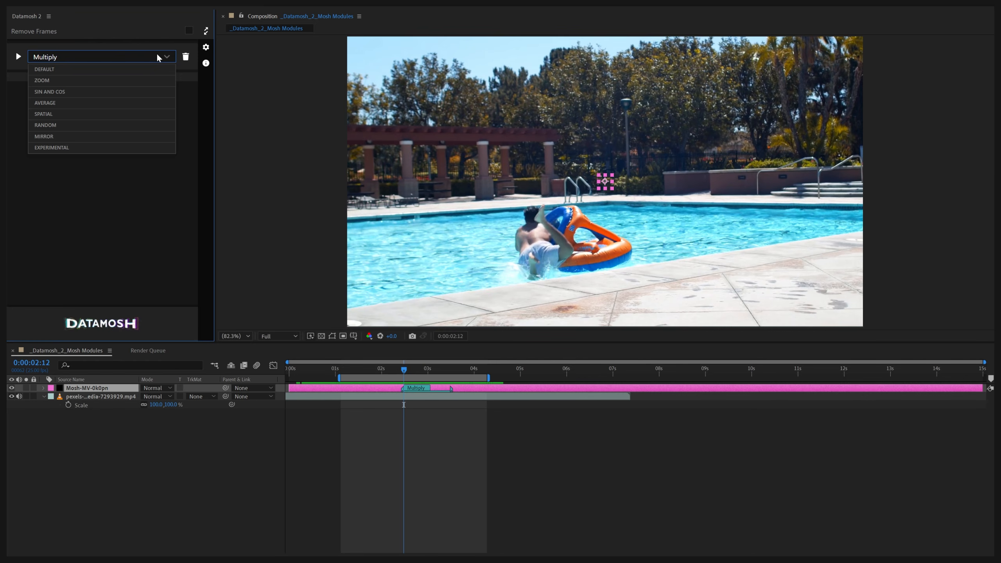
left_click(86, 104)
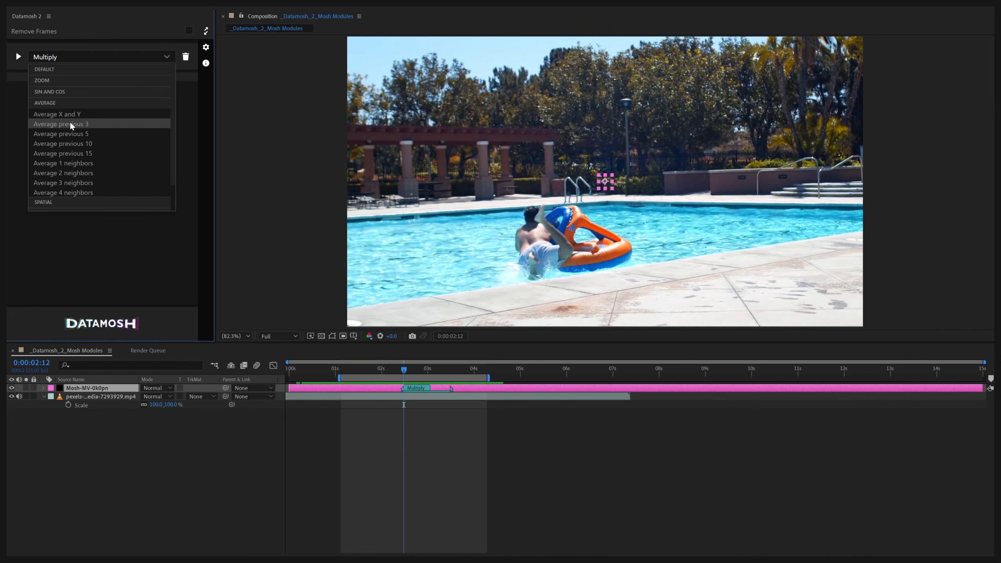
left_click(65, 125)
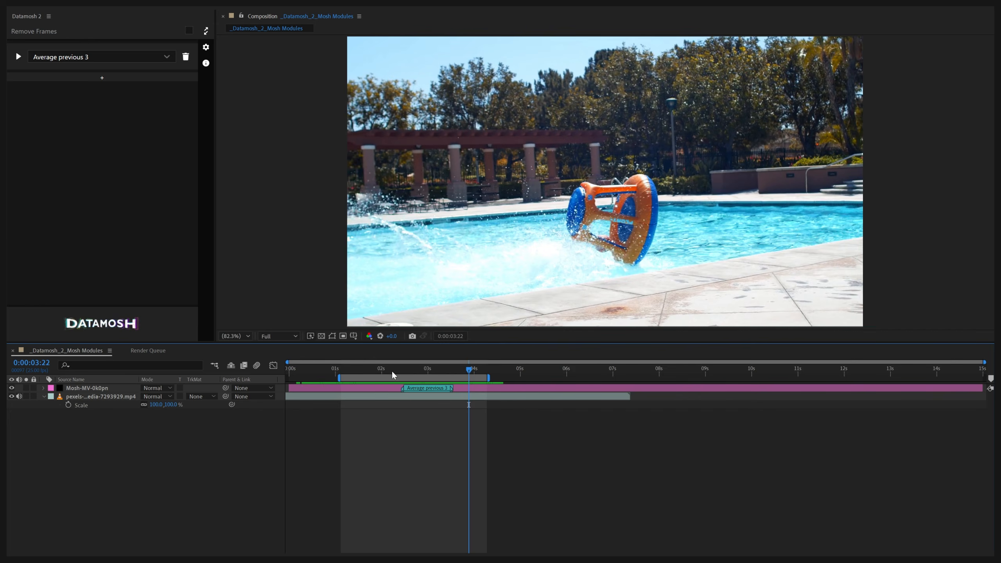
- Add a Multiply module at 0:00:01:18 and shift its marker earlier, near the start of the work area
left_click(368, 372)
left_click(114, 79)
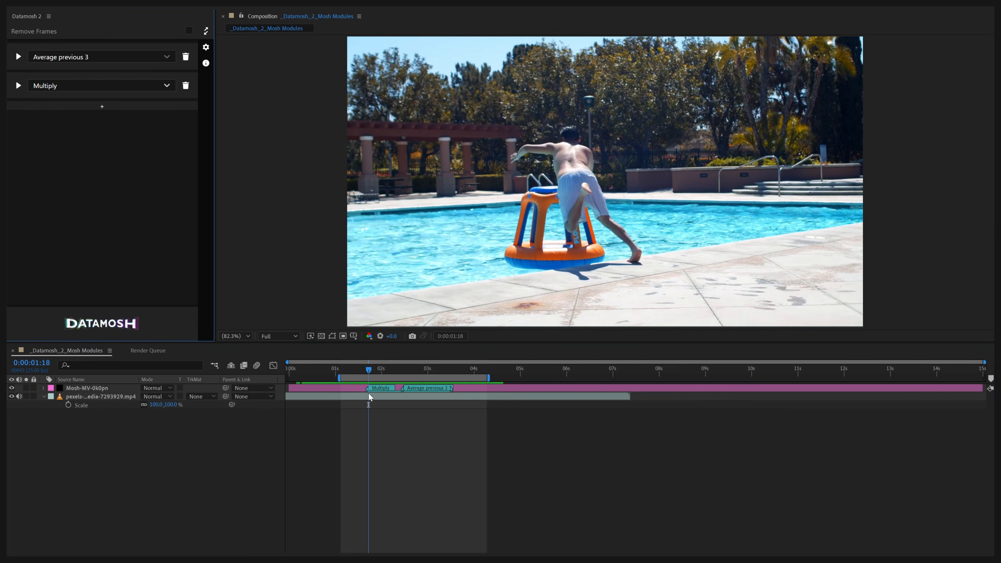
left_click_drag(366, 388, 343, 387)
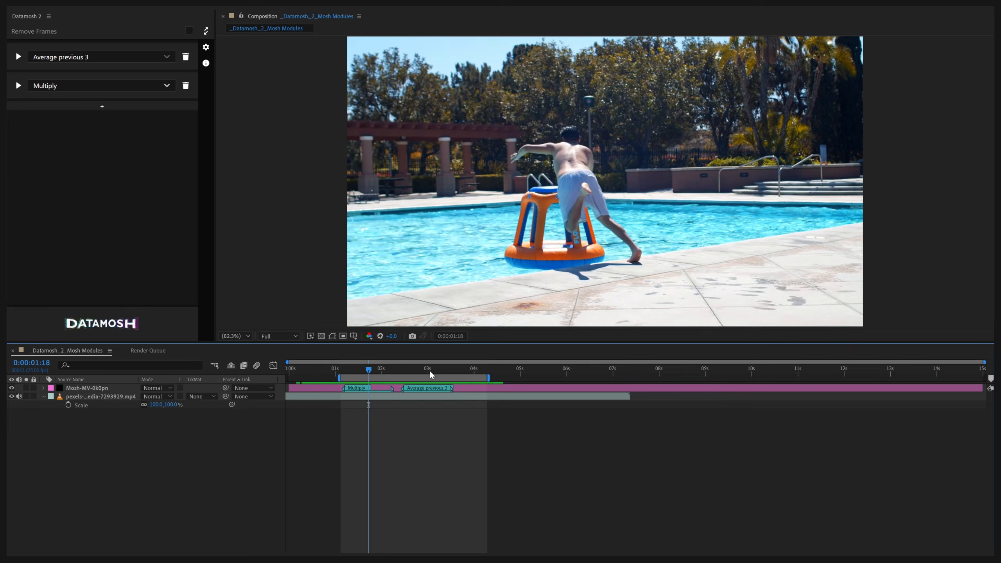
- Add a third mosh module at 0:00:03:24 and delete it again
left_click(467, 371)
left_click(74, 105)
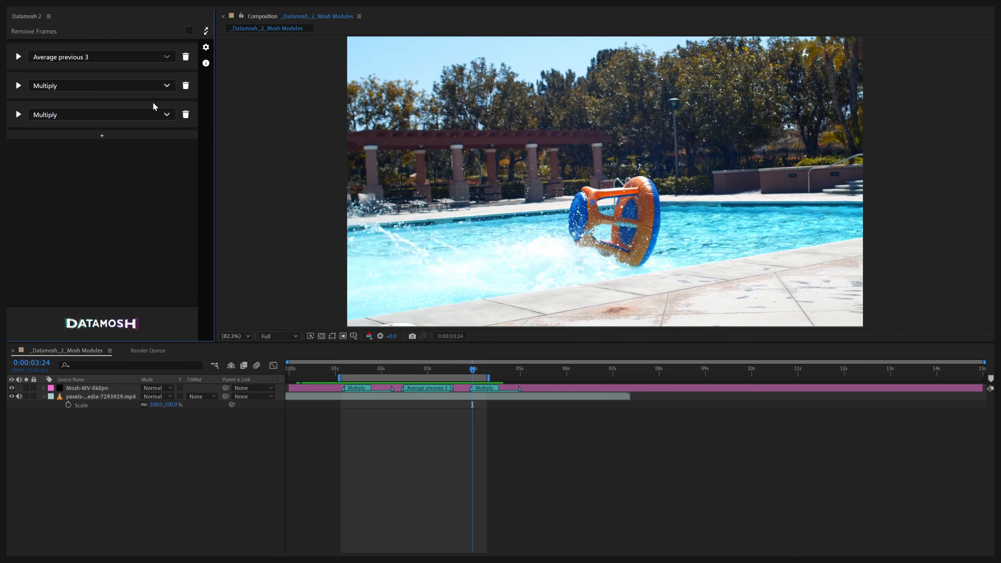
left_click(186, 115)
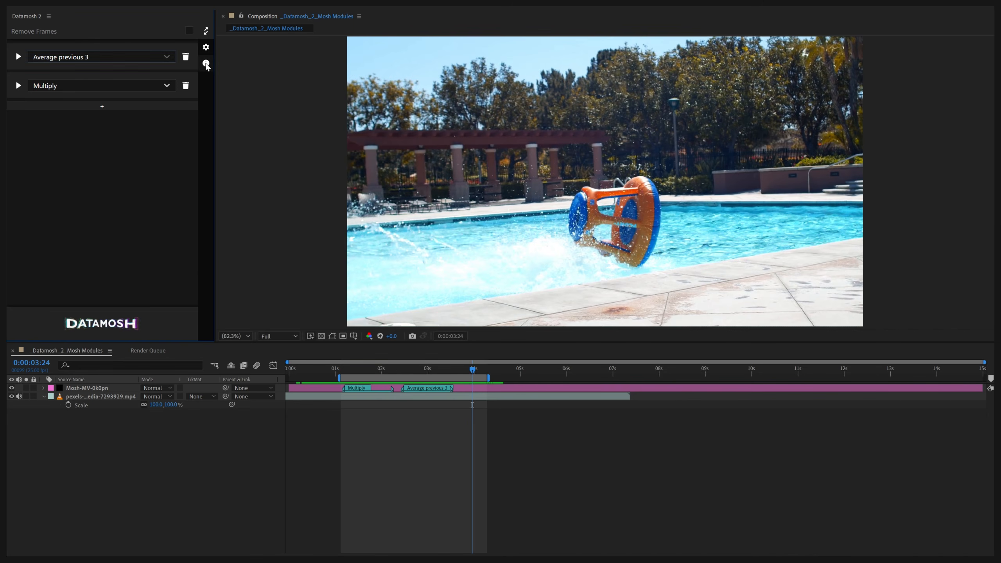
- Delete the Multiply module and shift the Average previous 3 marker earlier, to begin just before the two-second mark
left_click(185, 86)
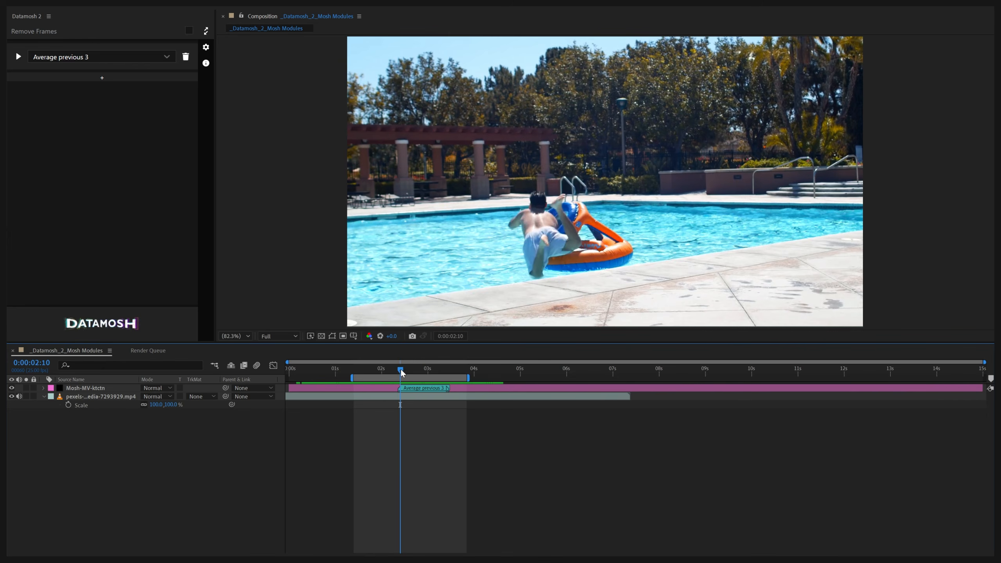
mouse_move(400, 371)
left_mouse_down()
mouse_move(380, 371)
mouse_move(374, 387)
mouse_move(439, 388)
left_mouse_up()
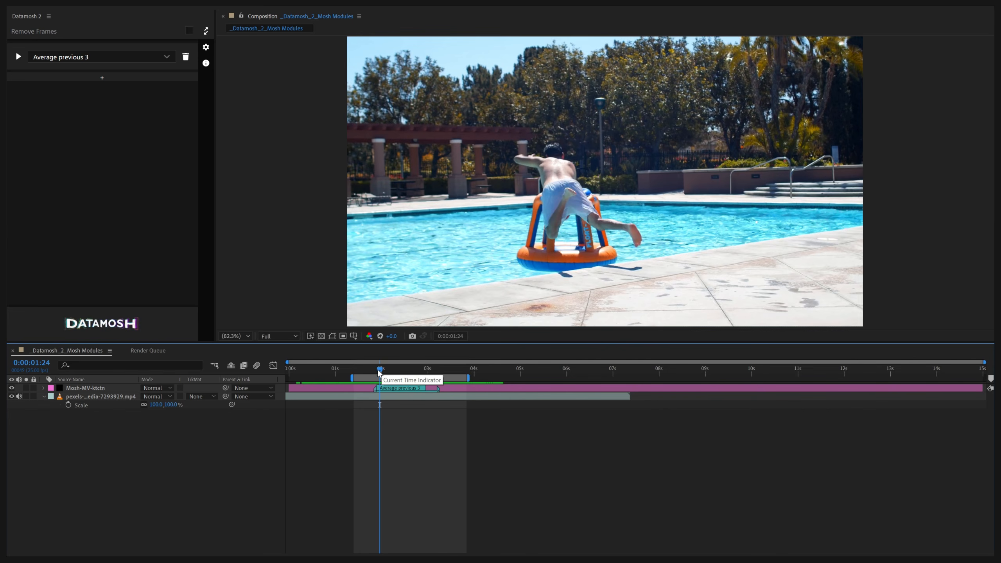
- Trim the work area tightly around the Average previous 3 marker, ending it at 0:00:03:15, and render the datamosh
left_click(366, 372)
key("b")
left_click(456, 373)
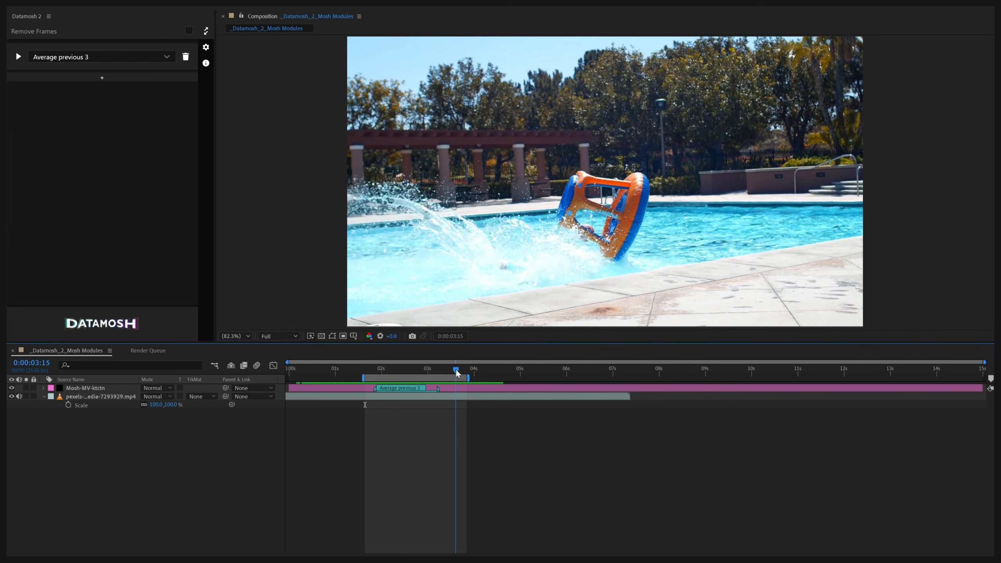
key("n")
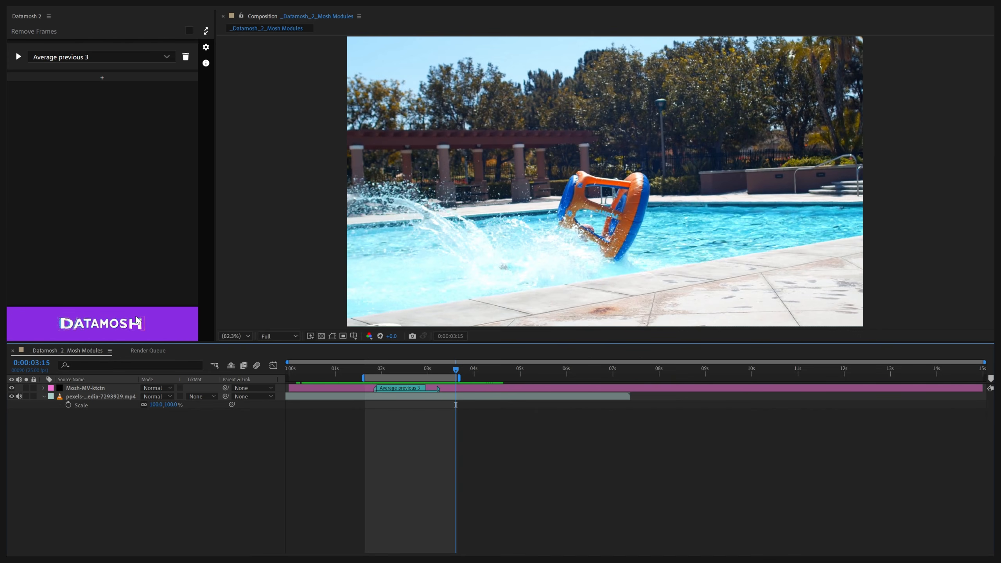
left_click(139, 318)
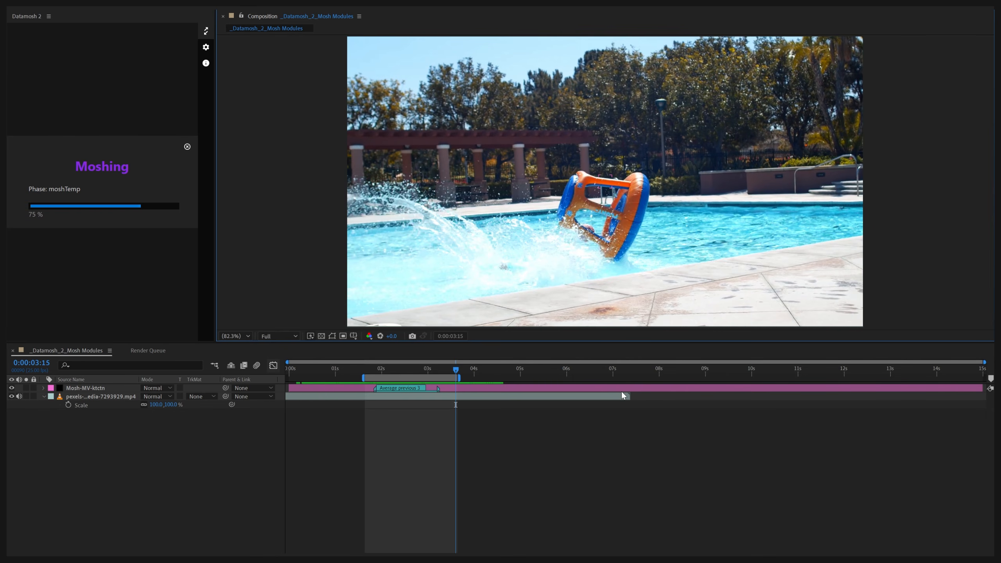
- Scrub through the rendered Average previous 3 result and play it back from 0:00:01:21
left_click(415, 370)
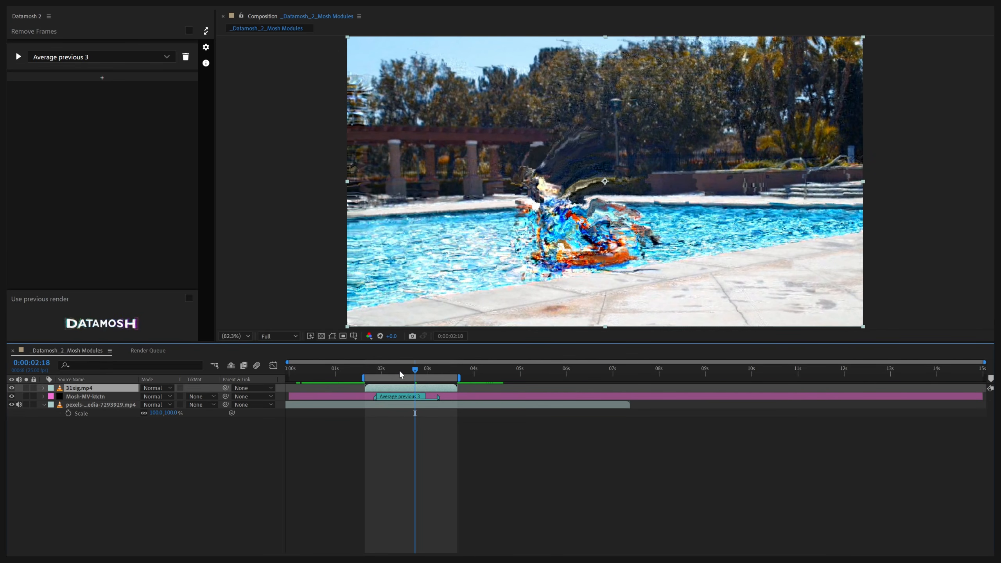
left_click_drag(398, 370, 374, 381)
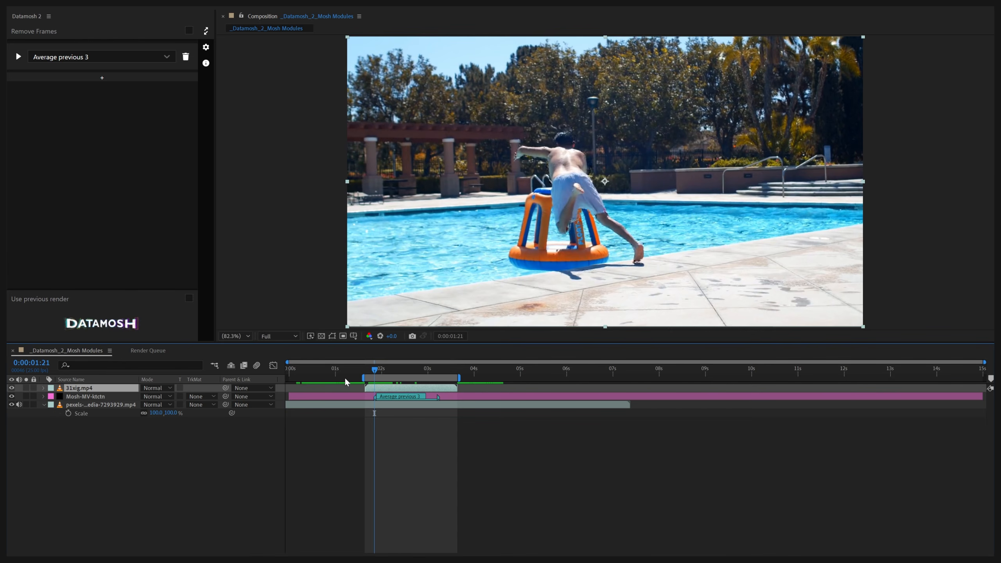
key("space")
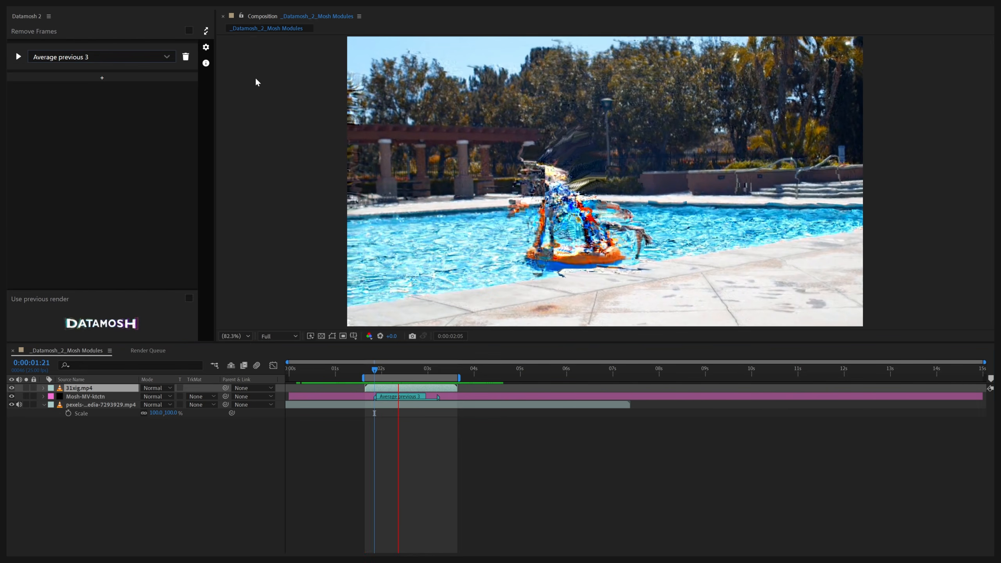
left_click(456, 462)
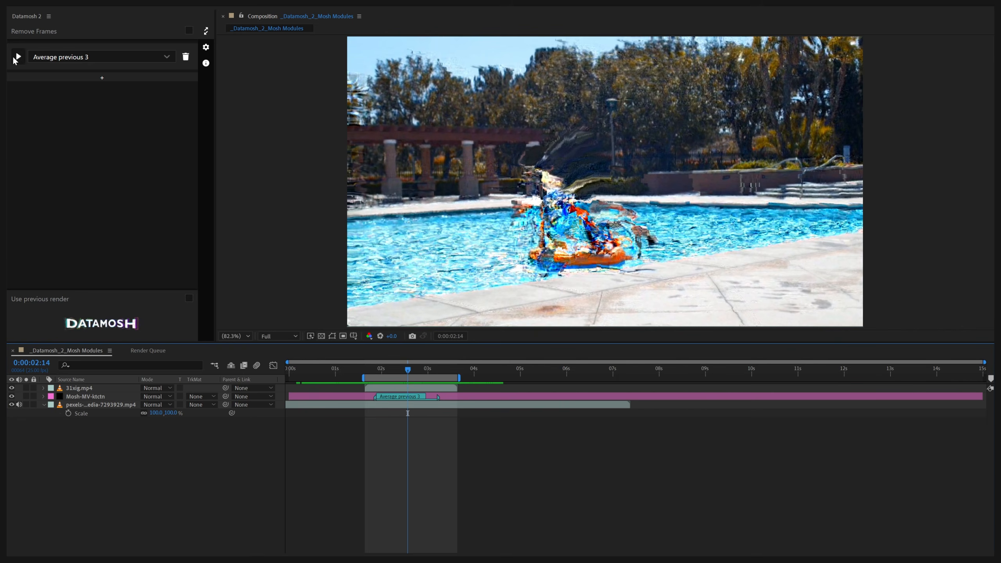
- Enable Hold Frames in the Average previous 3 module and render the datamosh again using the previous render
left_click(17, 57)
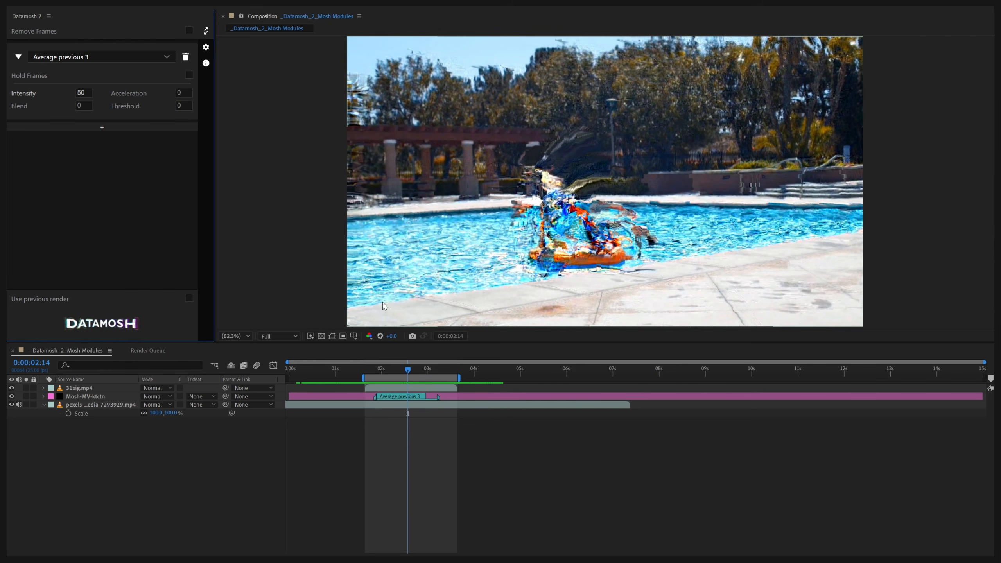
left_click(44, 75)
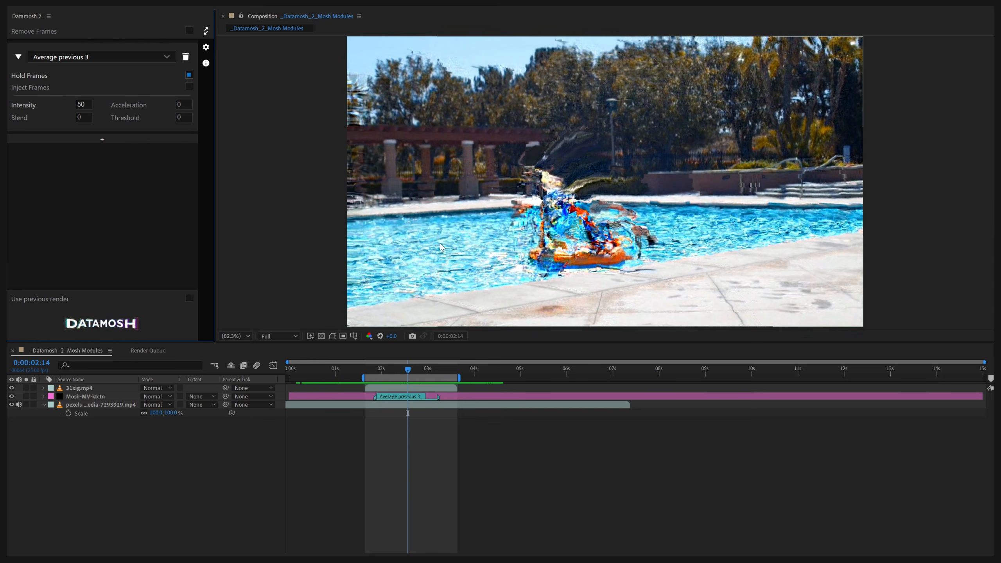
mouse_move(406, 370)
left_mouse_down()
mouse_move(377, 374)
mouse_move(397, 373)
left_mouse_up()
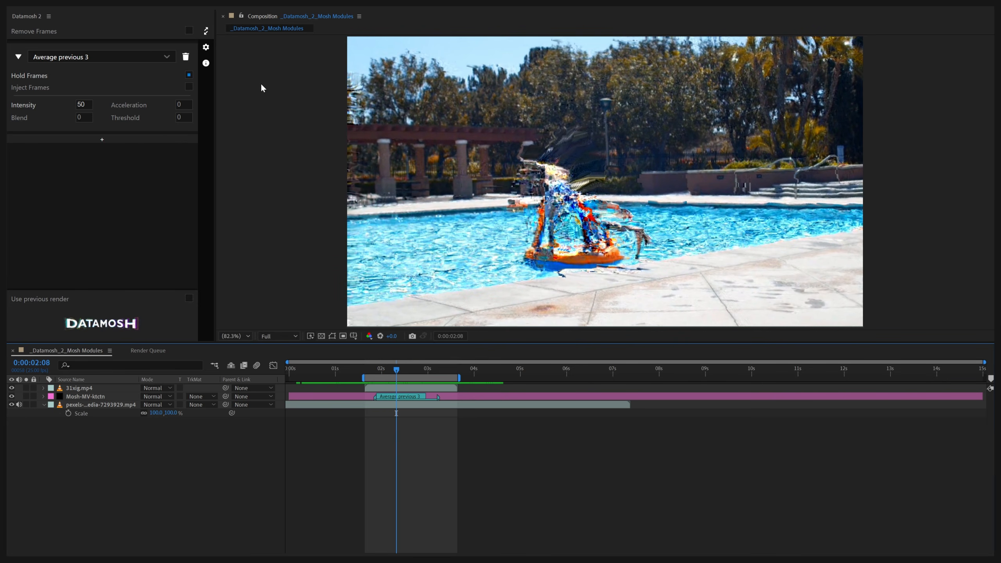
left_click(70, 299)
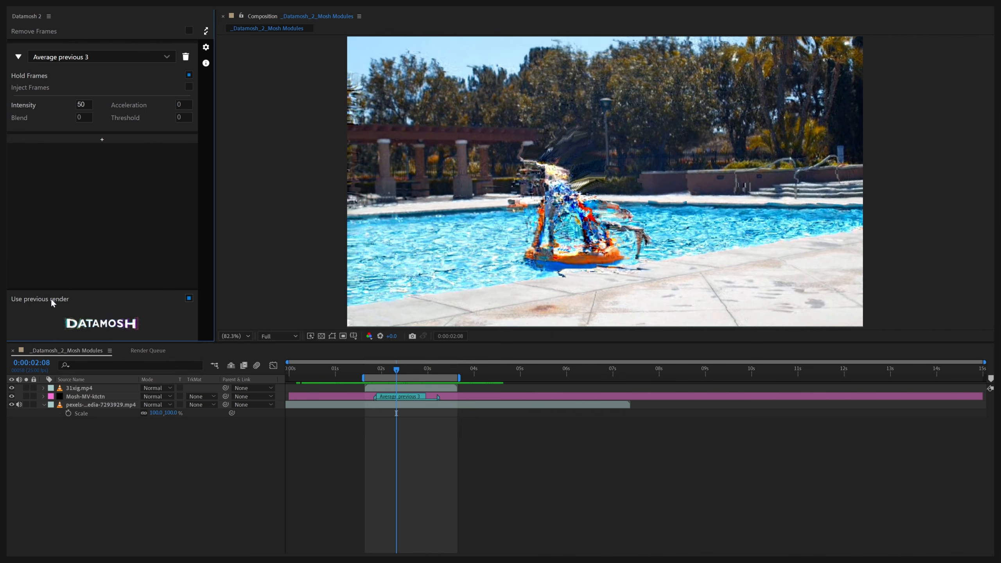
left_click(138, 328)
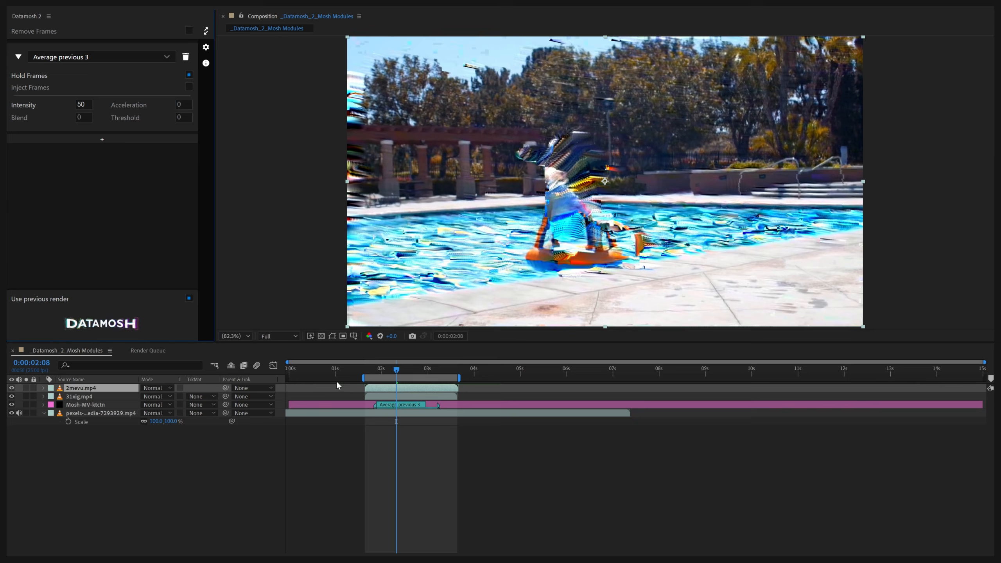
- Play back the Hold Frames render and compare it with the earlier render by temporarily hiding the newest layer
left_click_drag(392, 369, 372, 381)
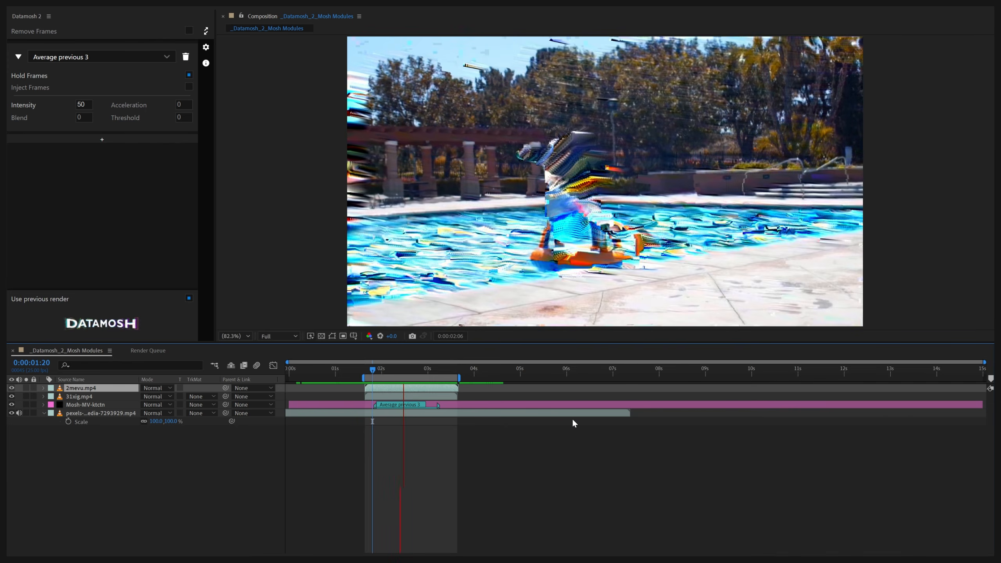
key("space")
left_click_drag(427, 370, 396, 373)
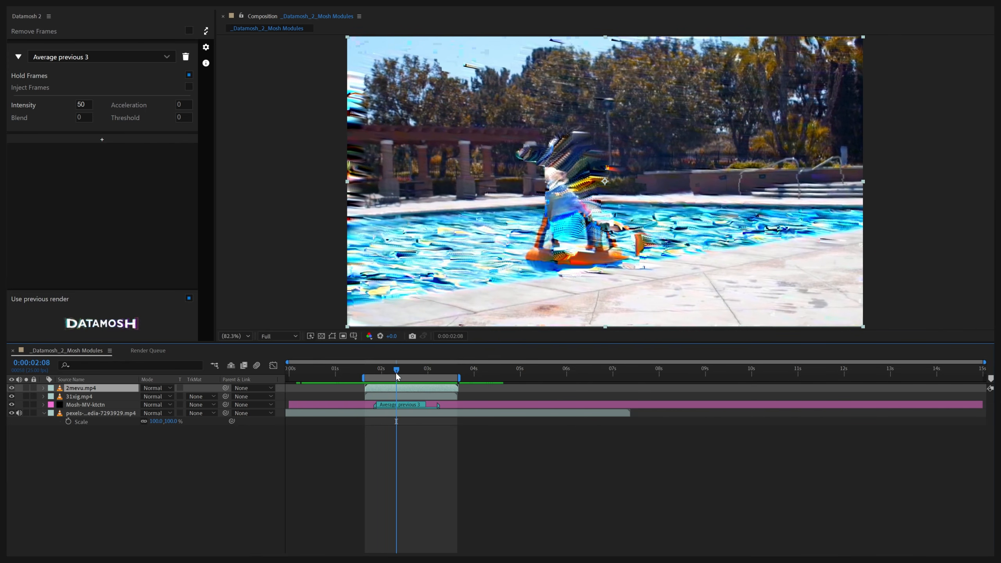
left_click(11, 388)
left_click_drag(393, 374, 368, 386)
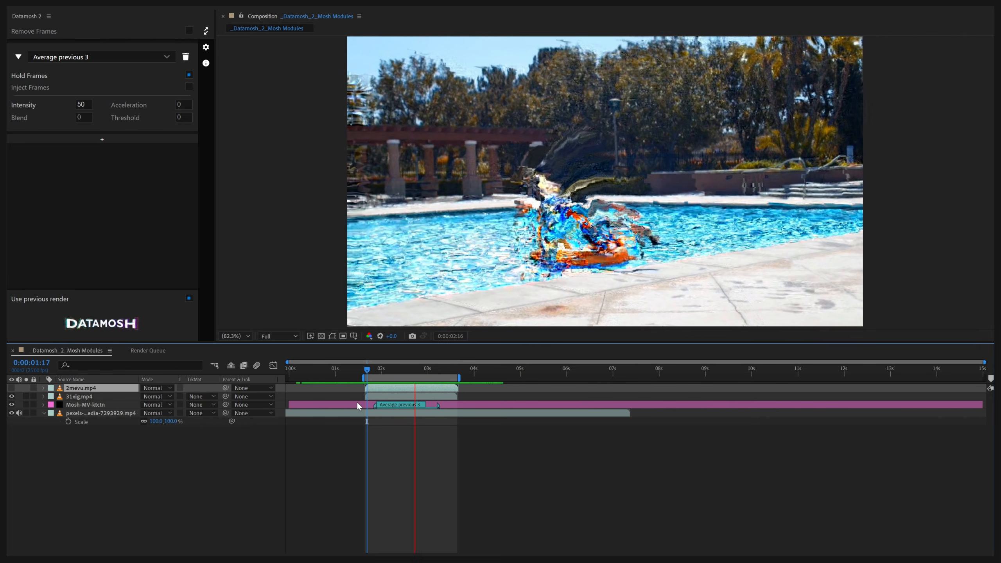
left_click_drag(433, 373, 382, 375)
key("space")
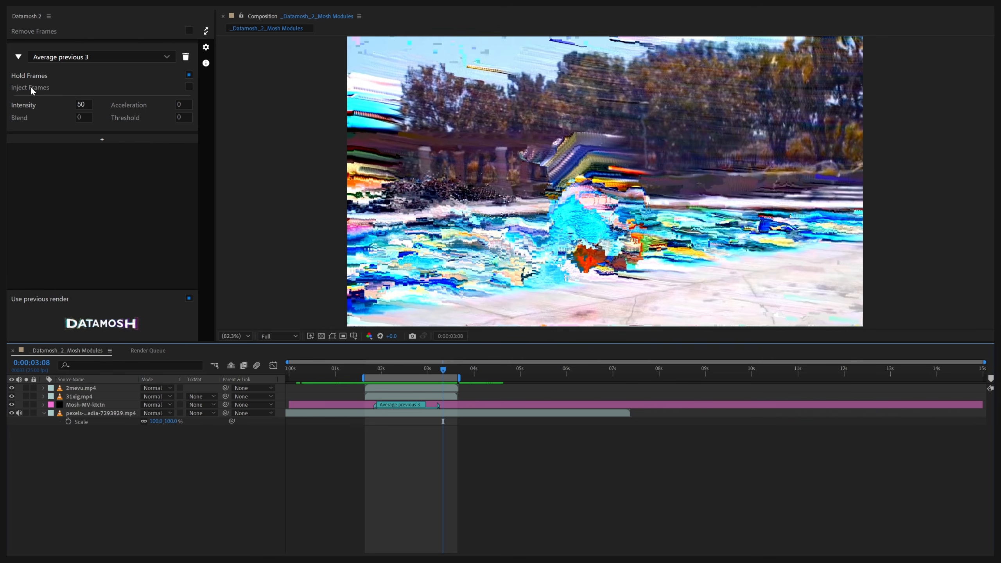
- Enable Inject Frames in the Average previous 3 module and render another datamosh from the previous render
left_click(42, 87)
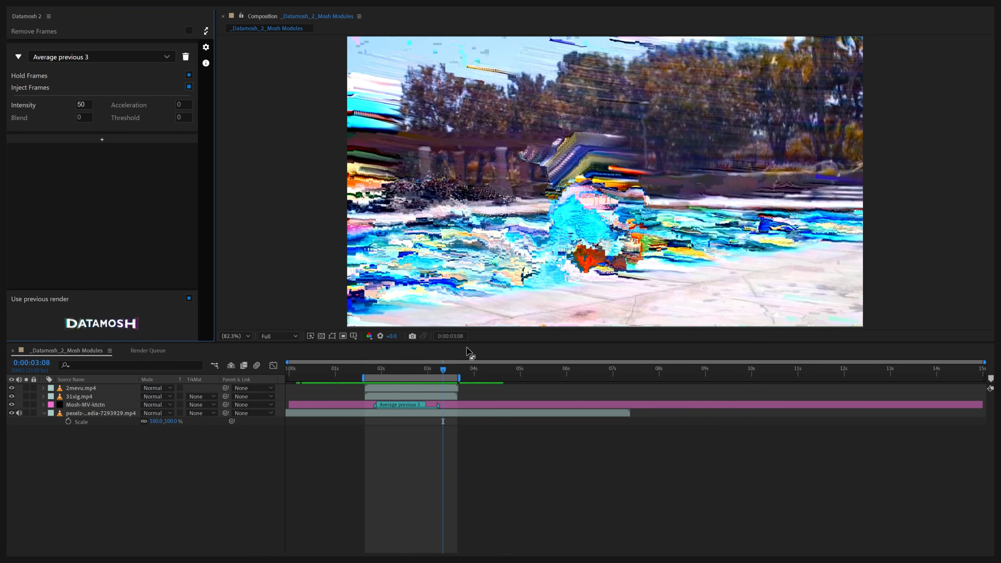
left_click(401, 369)
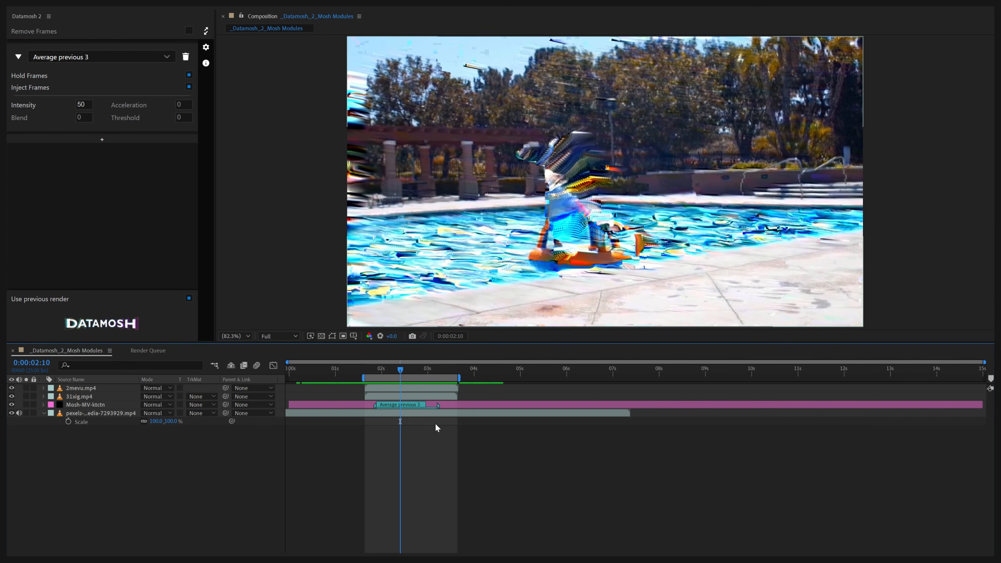
left_click_drag(394, 371, 404, 371)
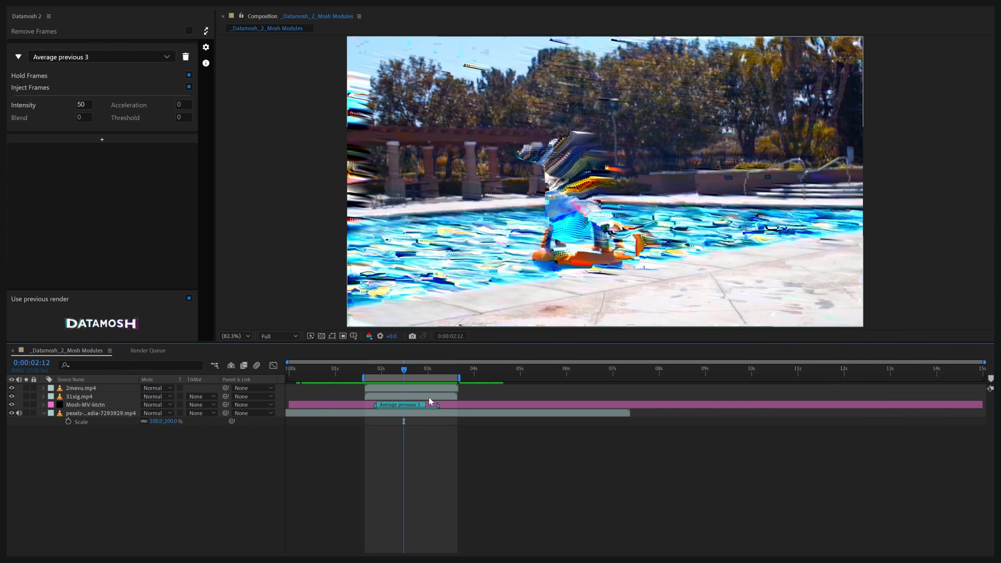
left_click(400, 373)
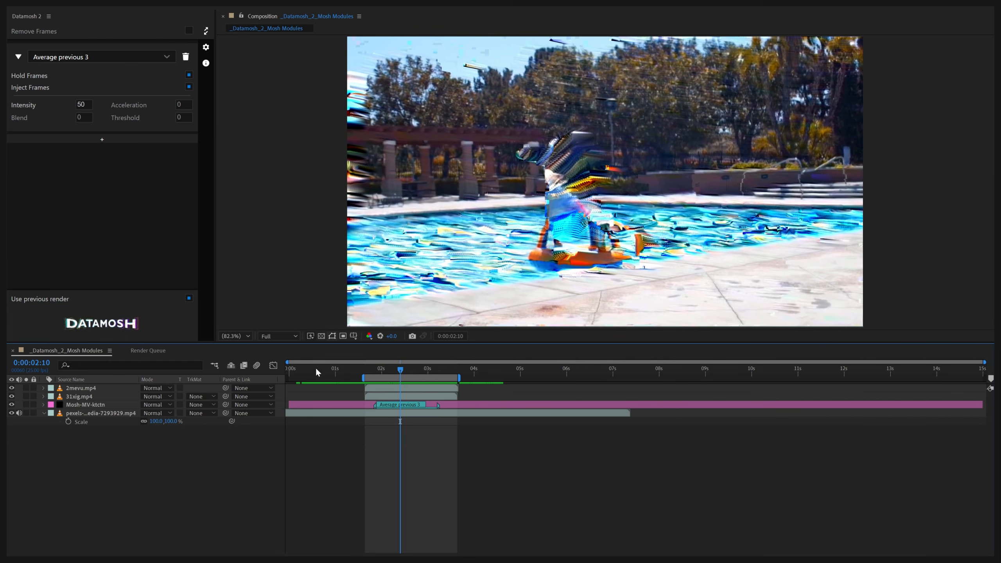
left_click(395, 371)
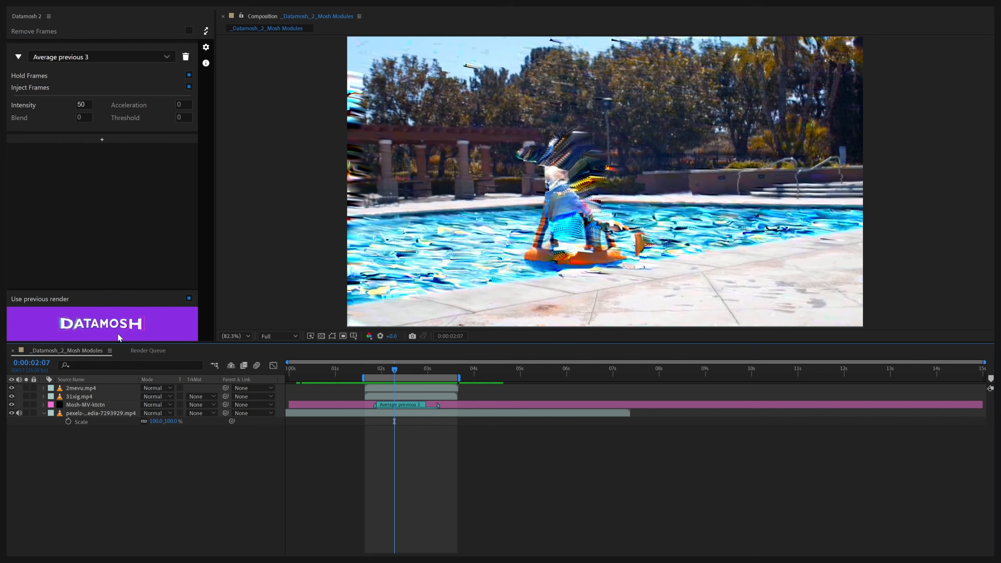
left_click(97, 326)
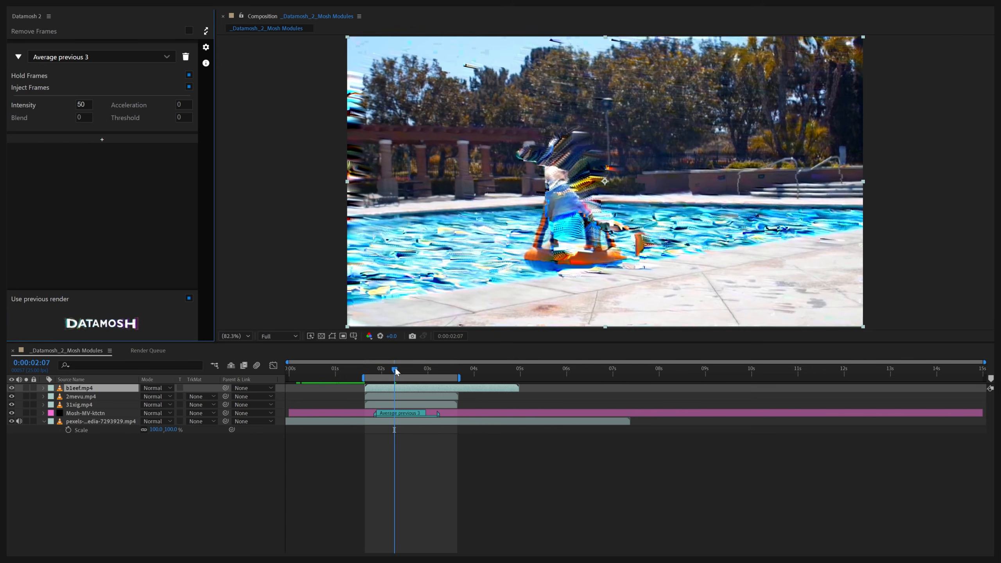
- Scrub through the Inject Frames render and extend the work area's end to the end of that clip
left_click_drag(395, 371, 421, 380)
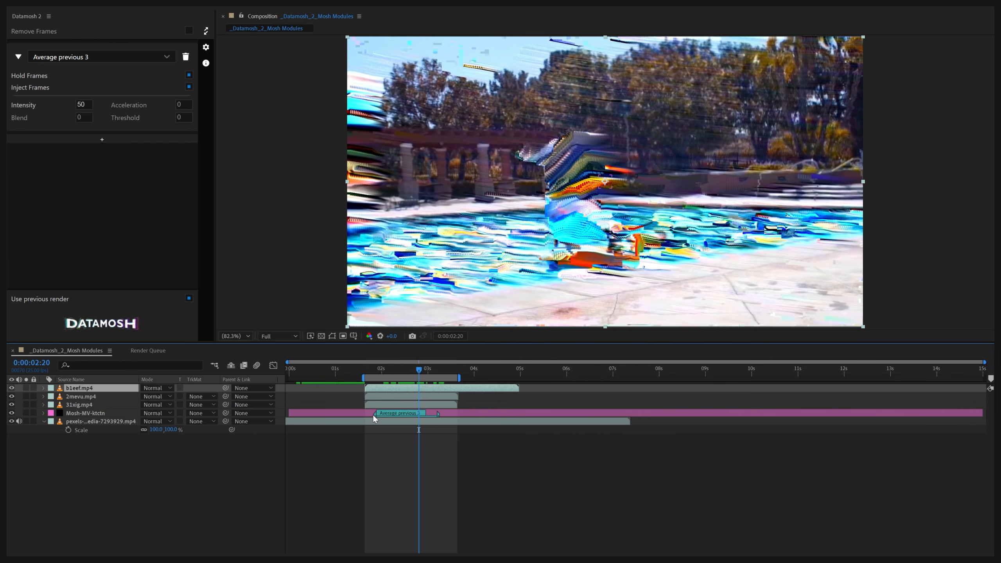
left_click(392, 368)
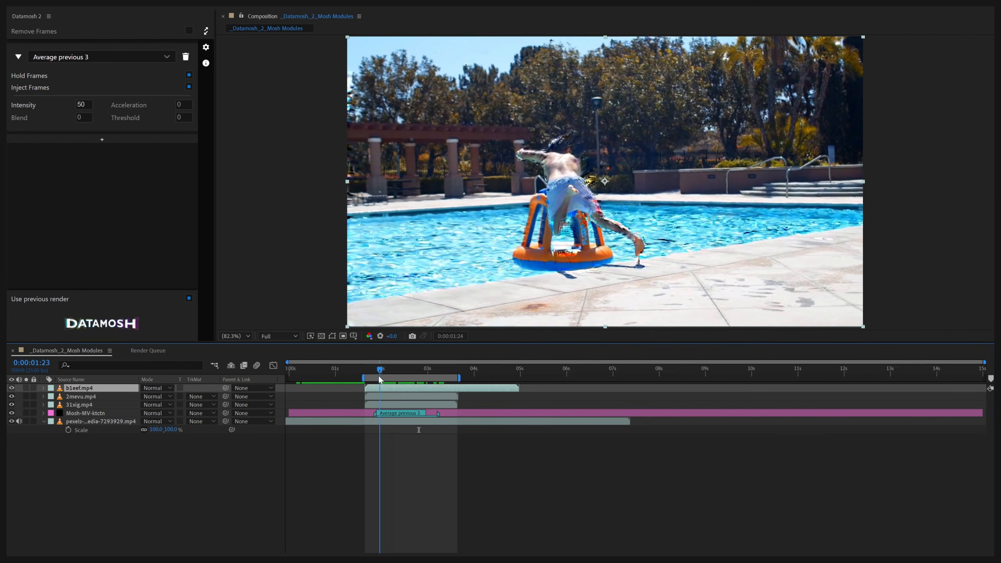
left_click_drag(399, 379, 420, 368)
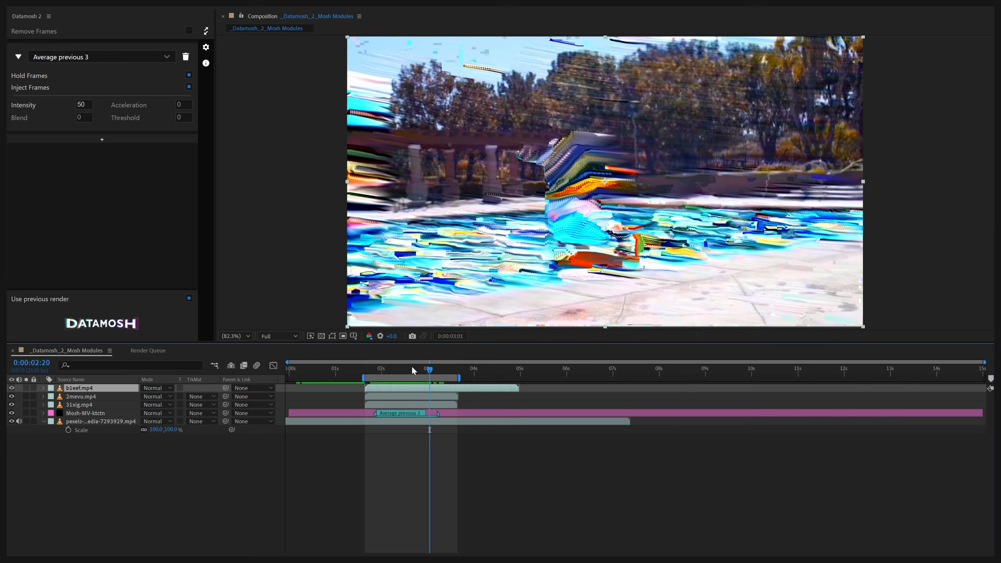
left_click_drag(411, 366, 518, 377)
- Play back the extended render from 0:00:02:09 and examine the frame at 0:00:03:06 at 100% magnification
left_click(399, 370)
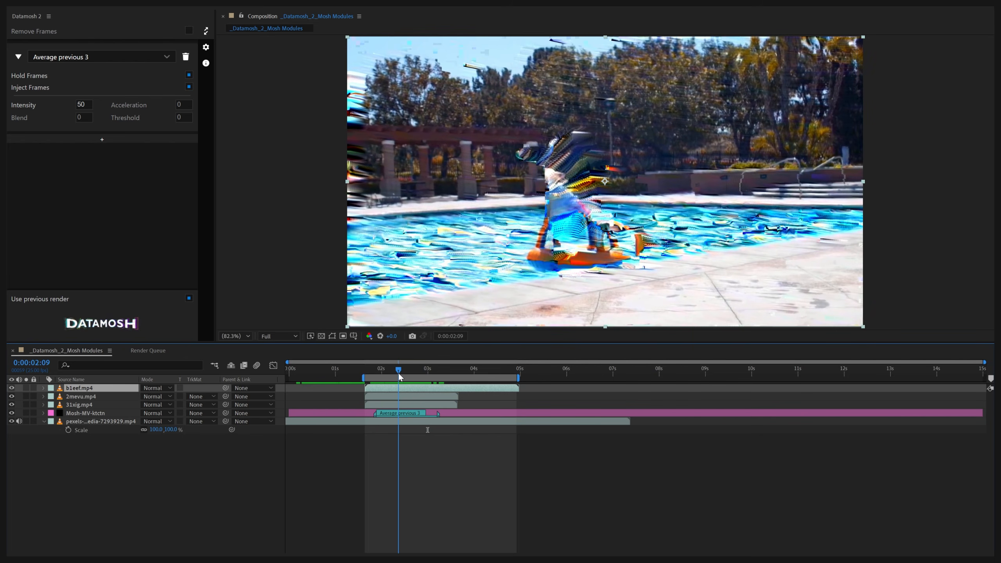
key("space")
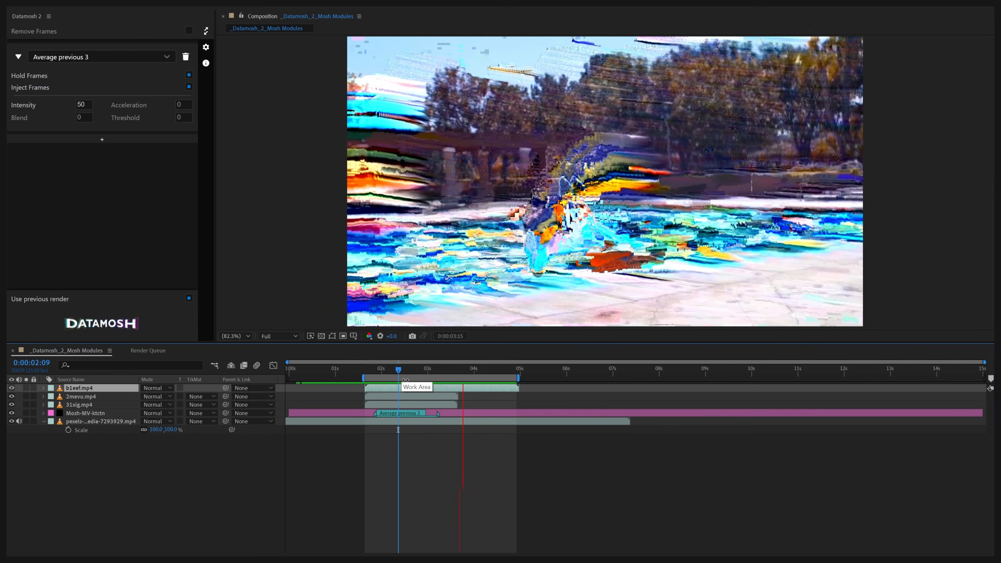
key("space")
left_click_drag(434, 370, 439, 404)
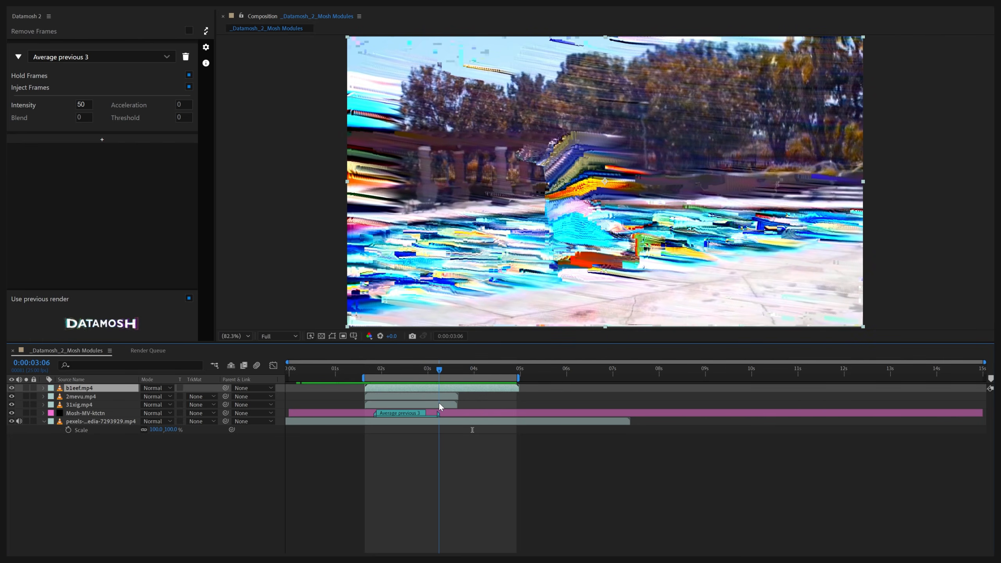
left_click(478, 459)
key("period")
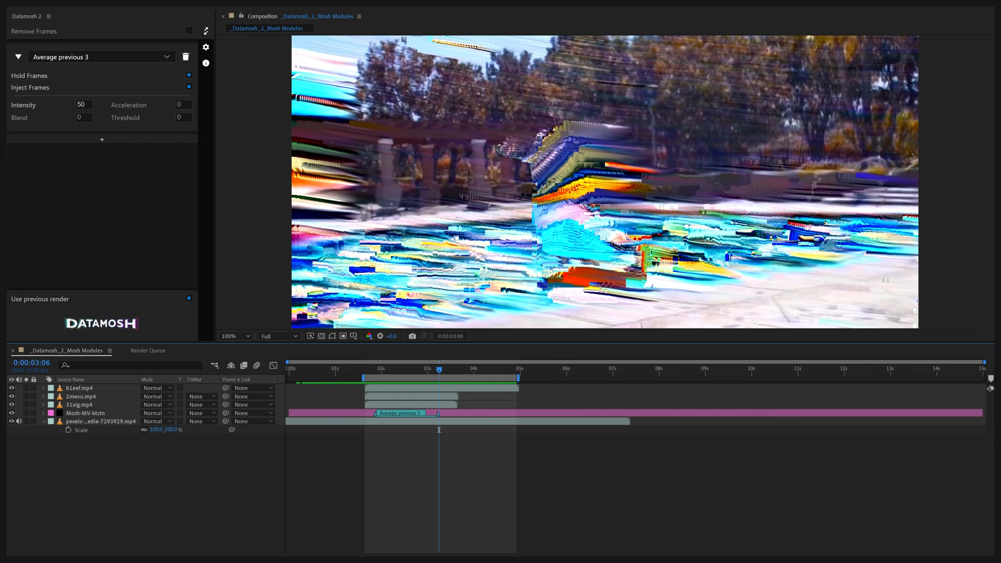
- Render a new datamosh with the Average previous 3 module's Intensity set to 200 and Hold Frames off, and return the playhead to 0:00:01:12
left_click(83, 105)
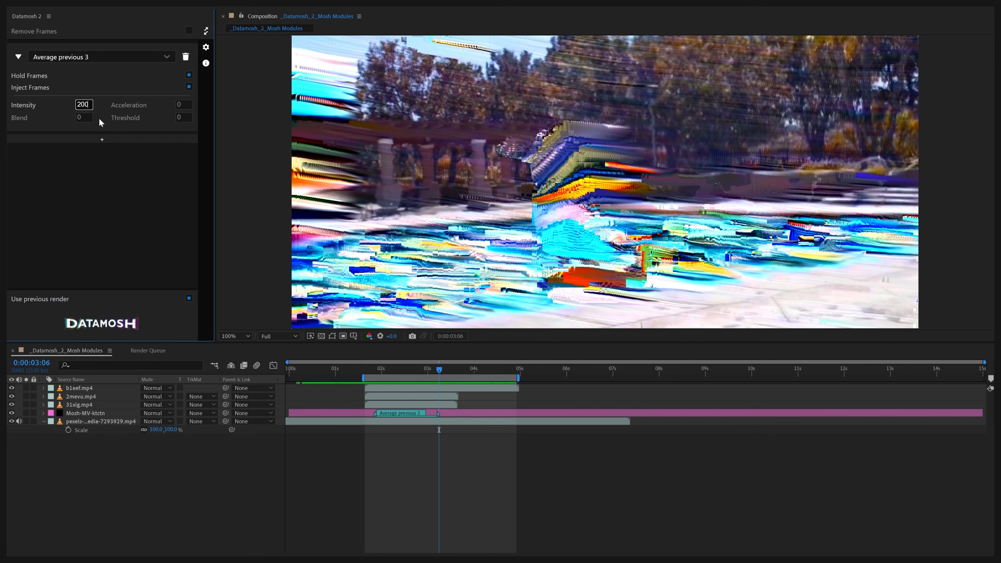
left_click(188, 75)
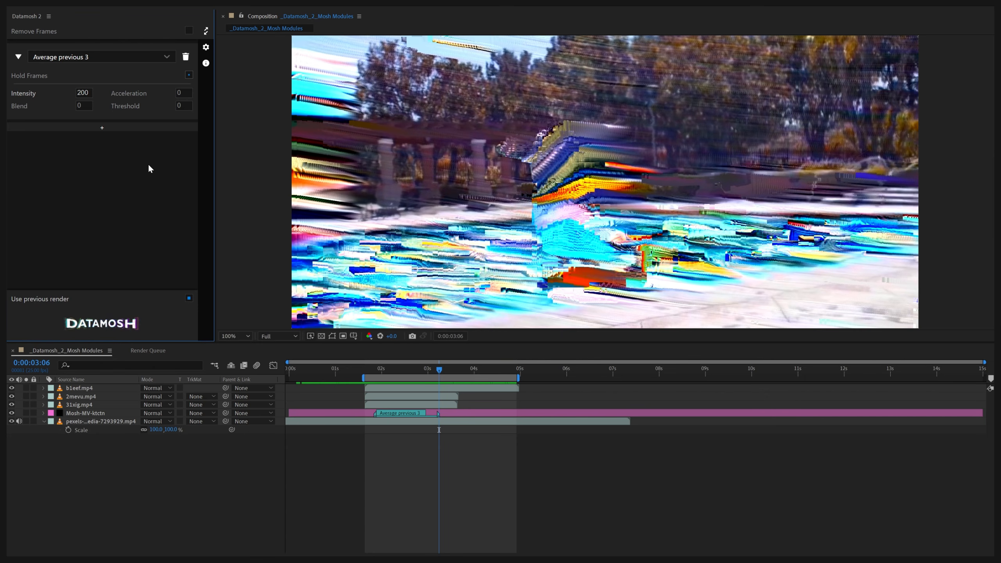
left_click(105, 325)
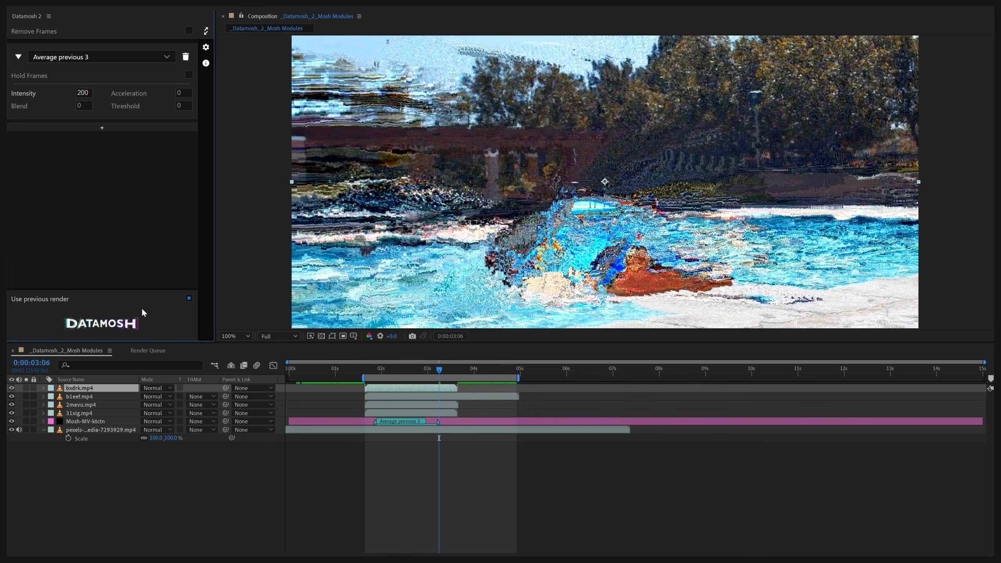
left_click_drag(427, 366, 358, 370)
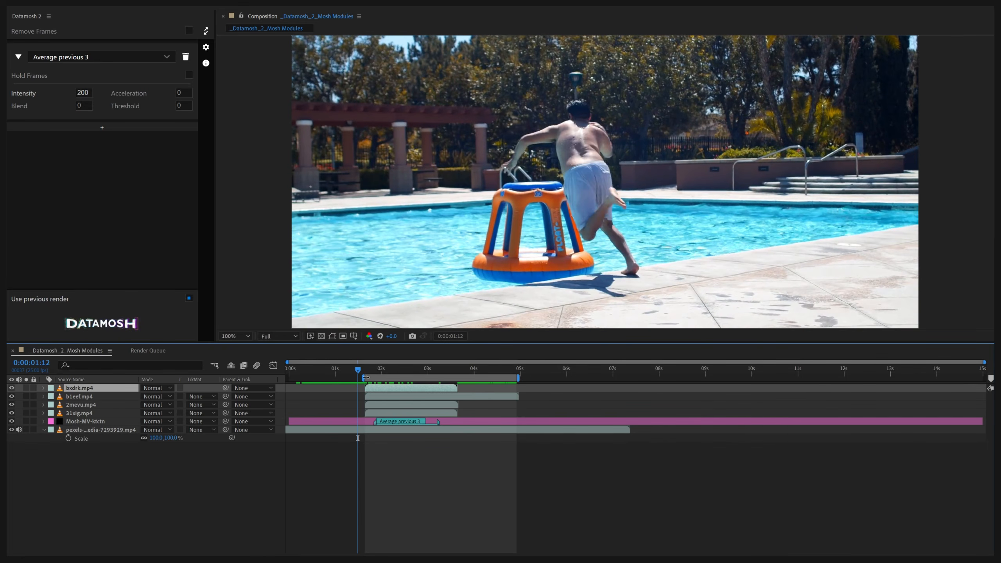
- Hide the b1eef.mp4 and 2mevu.mp4 layers and play back the Intensity 200 render, comparing it with the layer below
left_click(374, 368)
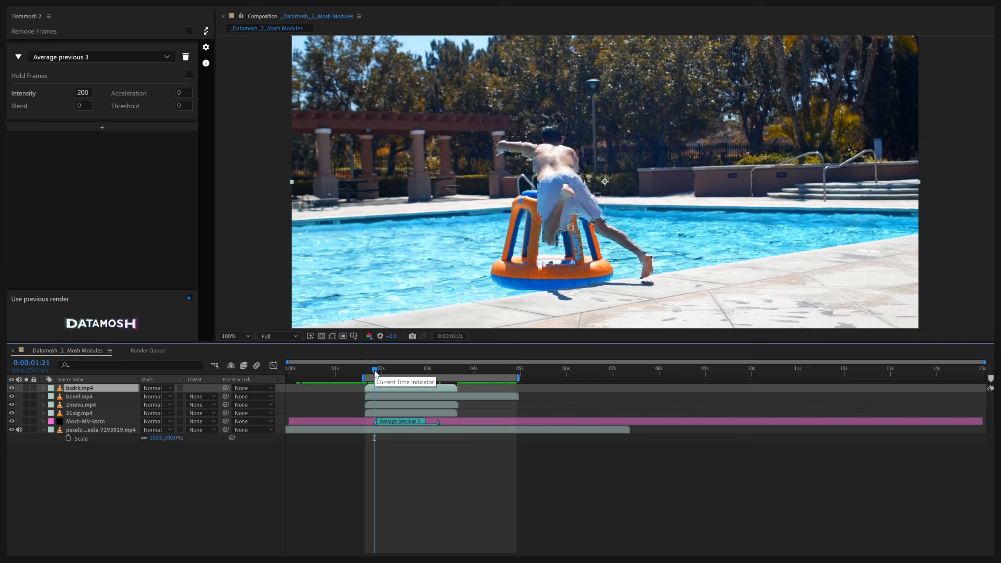
mouse_move(379, 372)
left_mouse_down()
mouse_move(427, 370)
mouse_move(394, 373)
left_mouse_up()
left_click_drag(11, 397, 11, 405)
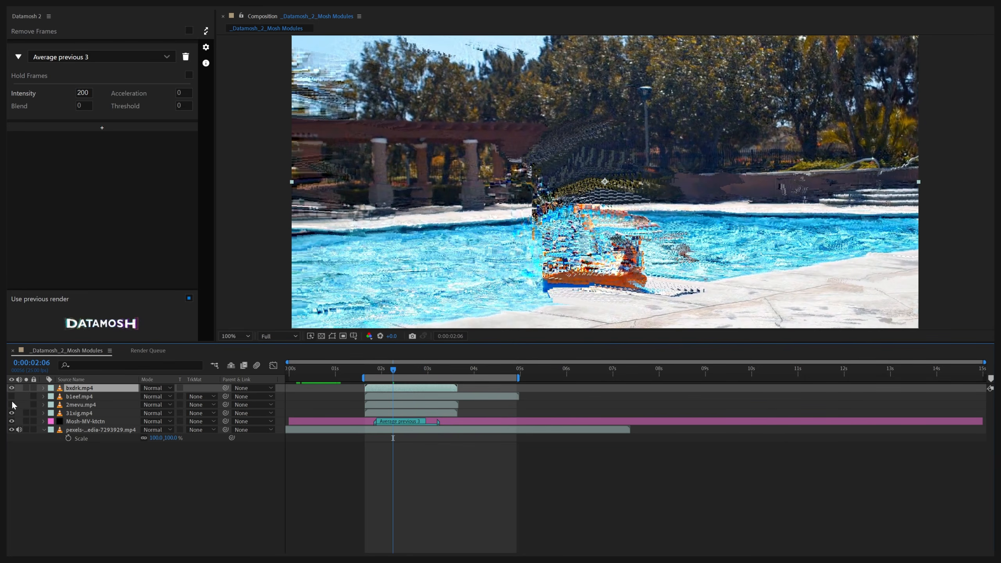
left_click(12, 389)
left_click_drag(394, 369, 377, 372)
left_click(11, 388)
key("space")
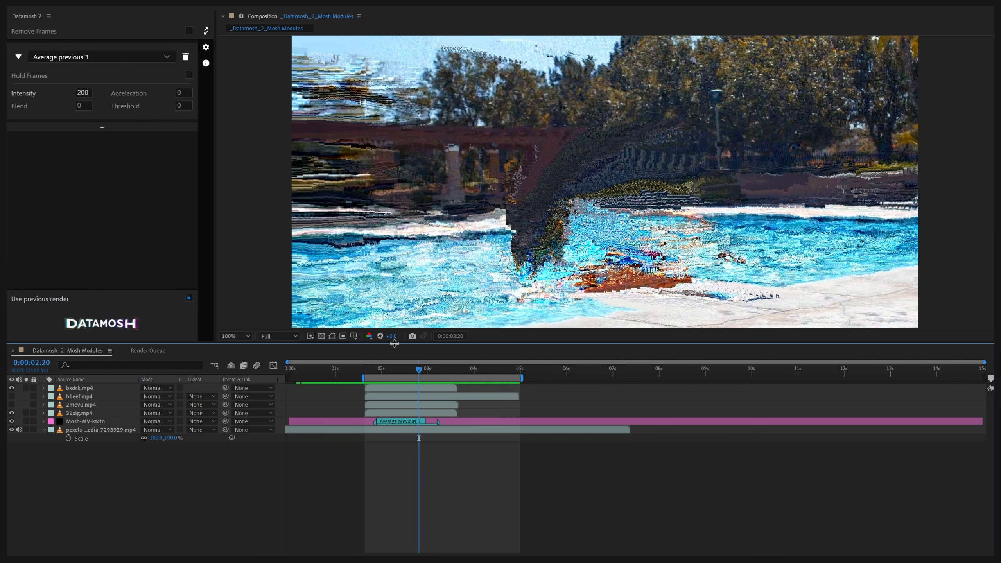
- Render a new datamosh with the Average previous 3 module's Acceleration set to 200 and Intensity set to 50
left_click(179, 94)
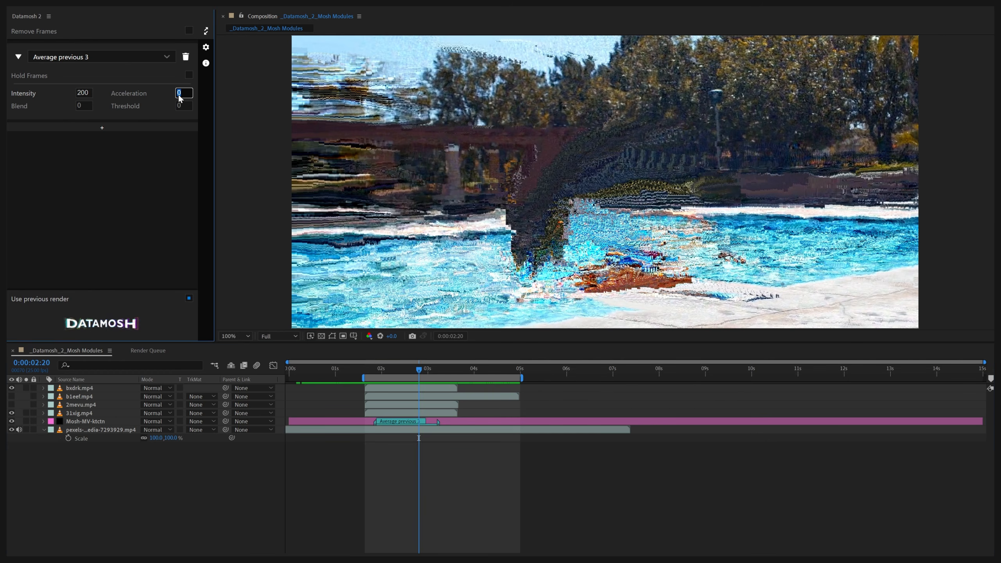
type("200")
left_click(88, 94)
type("50")
left_click(94, 325)
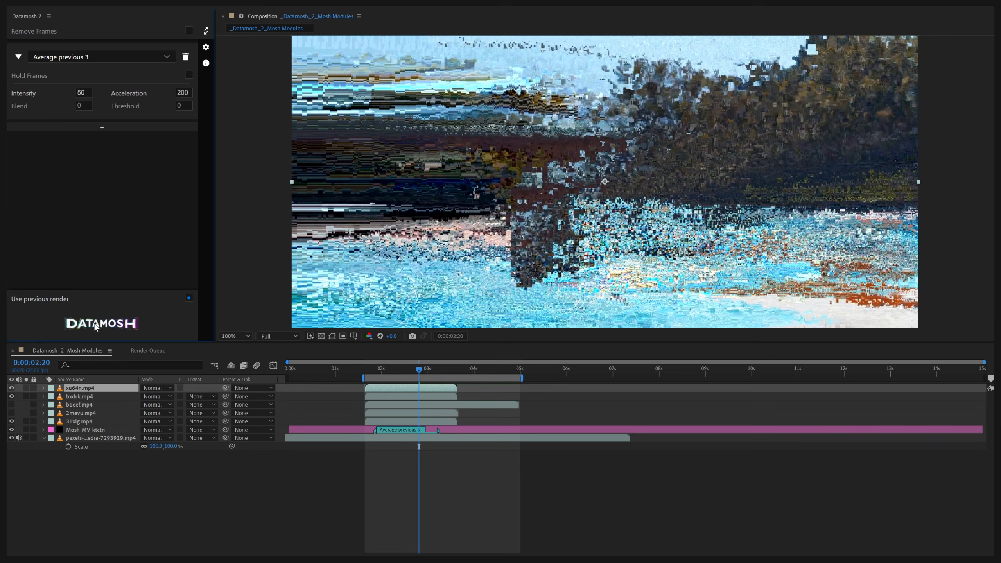
- Shorten the work area to end with the new render and play it back from 0:00:01:22
left_click_drag(420, 370, 376, 375)
key("n")
key("space")
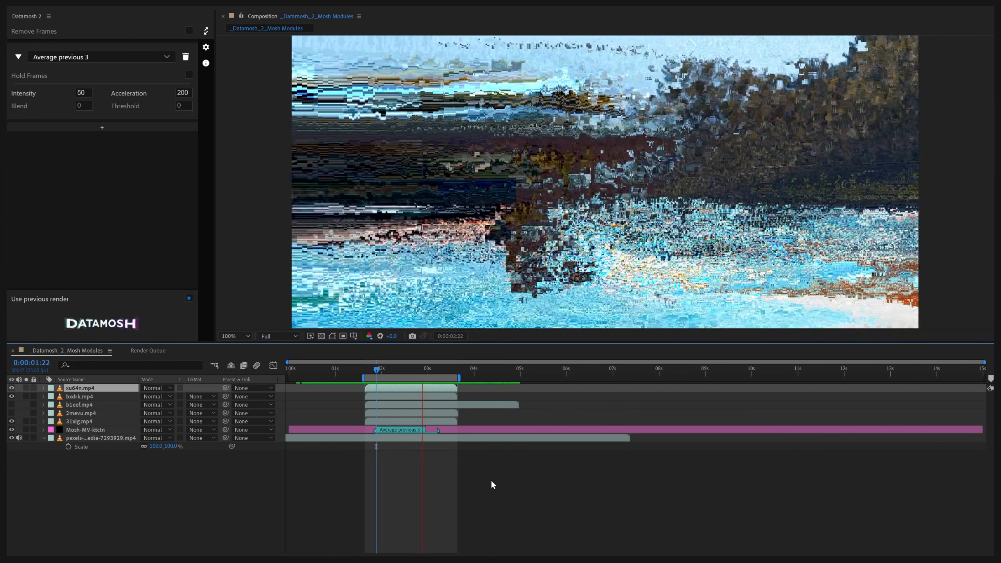
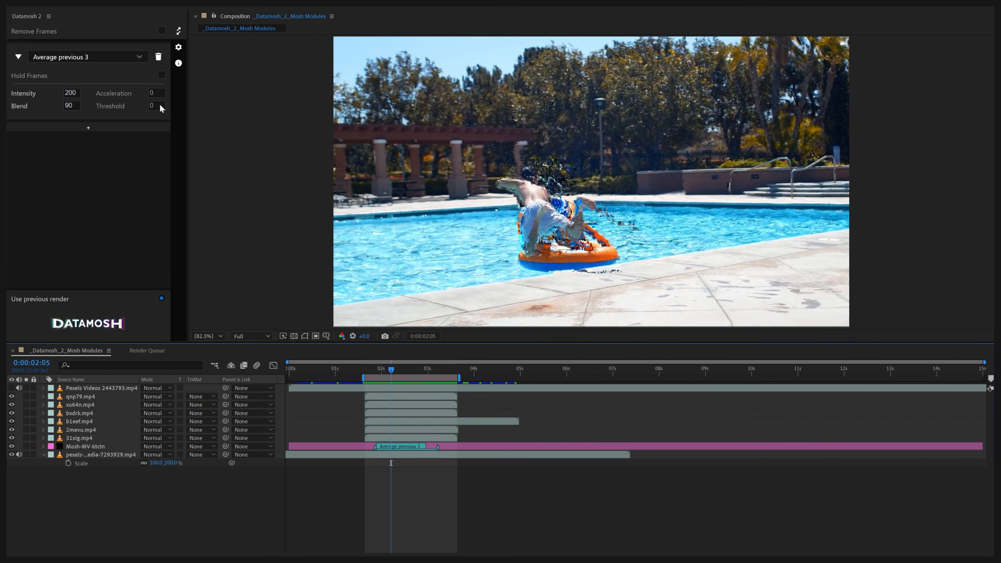
- Show the Pexels Videos 2443793.mp4 highway layer and switch the mosh module to Move vertical with Intensity -100
left_click(11, 388)
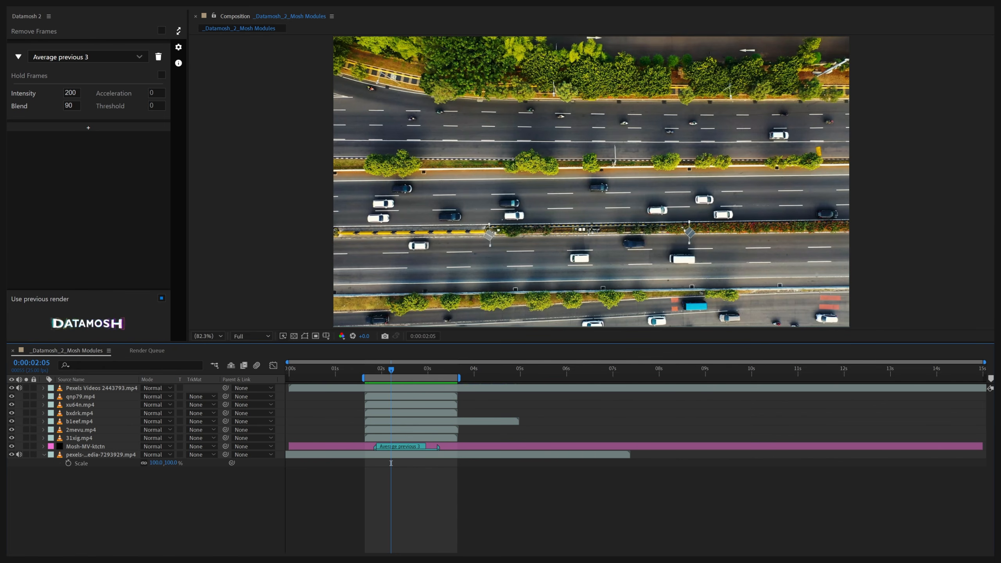
left_click(54, 93)
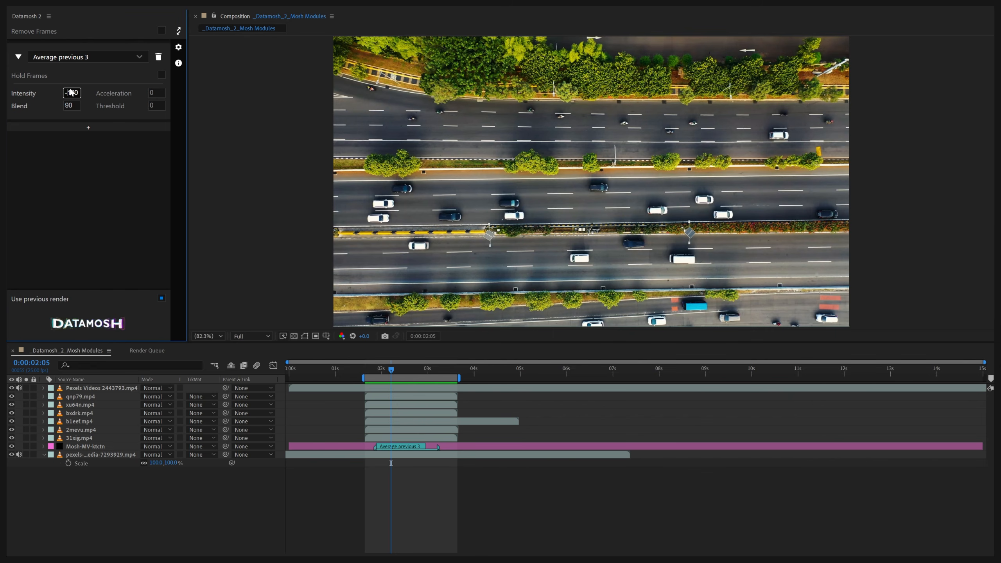
left_click(95, 55)
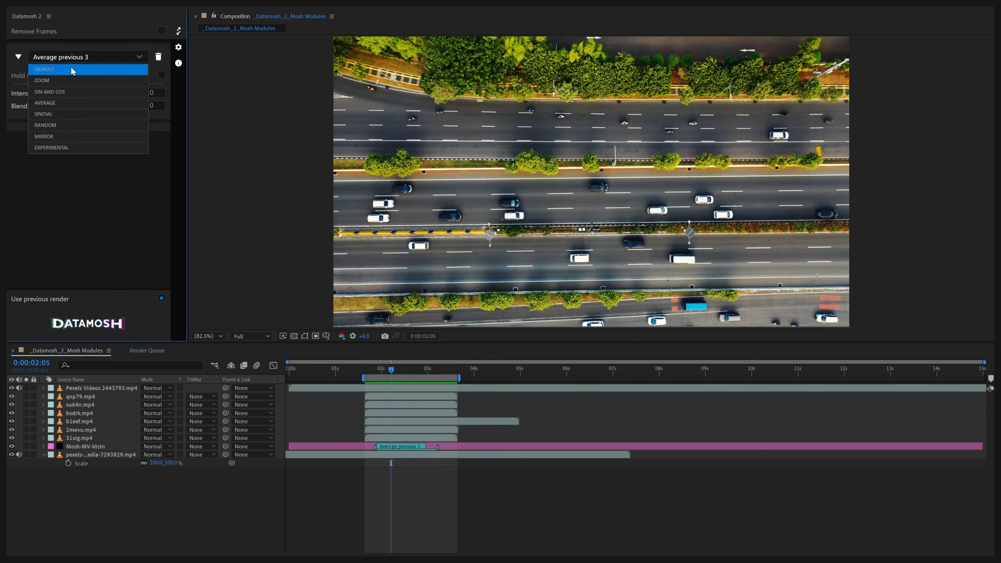
left_click(59, 72)
left_click(62, 99)
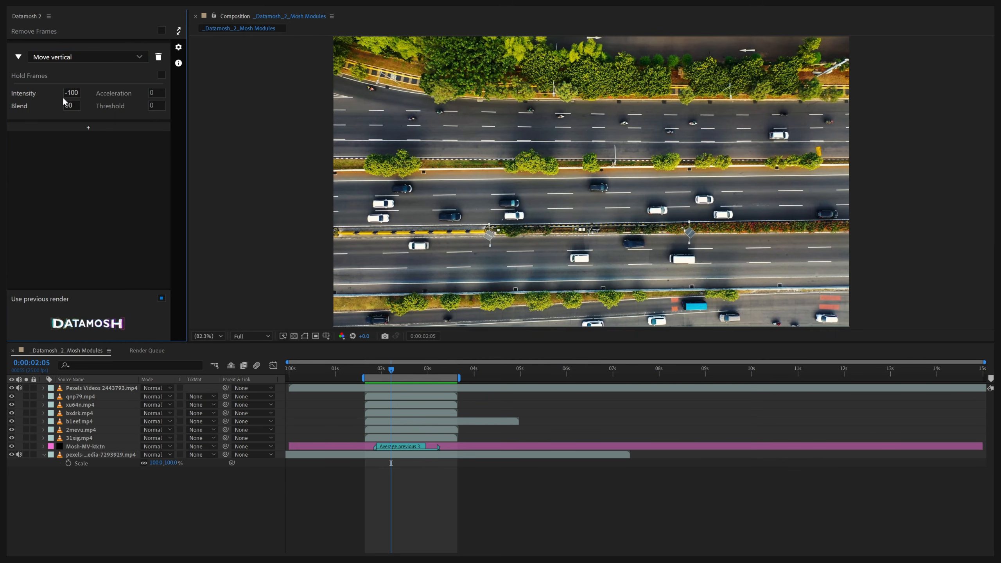
- Set the Move vertical module's Blend to 0 and Threshold to 10, disable Use previous render, and render the datamosh
left_click(69, 105)
type("0")
key("Tab")
type("10")
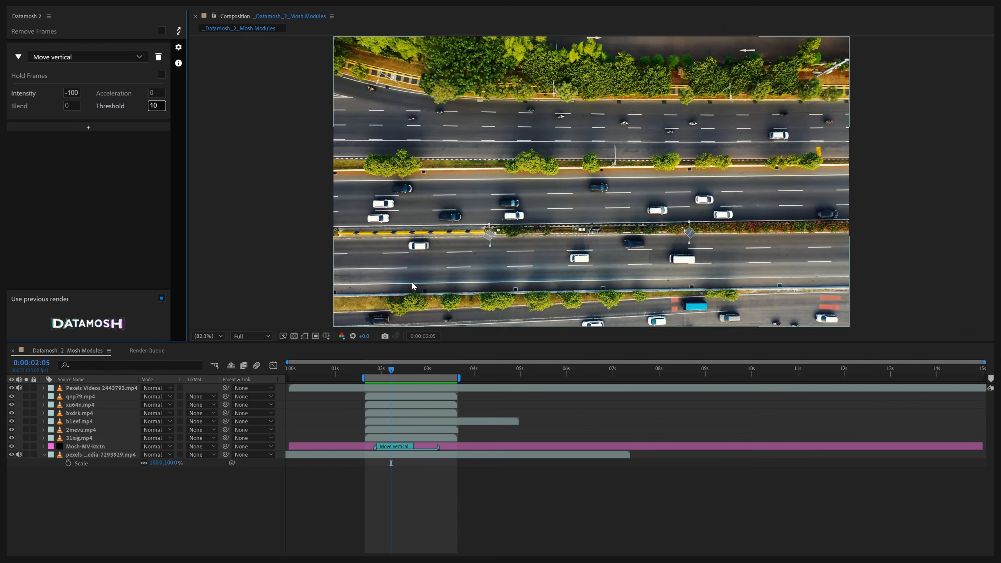
left_click(69, 297)
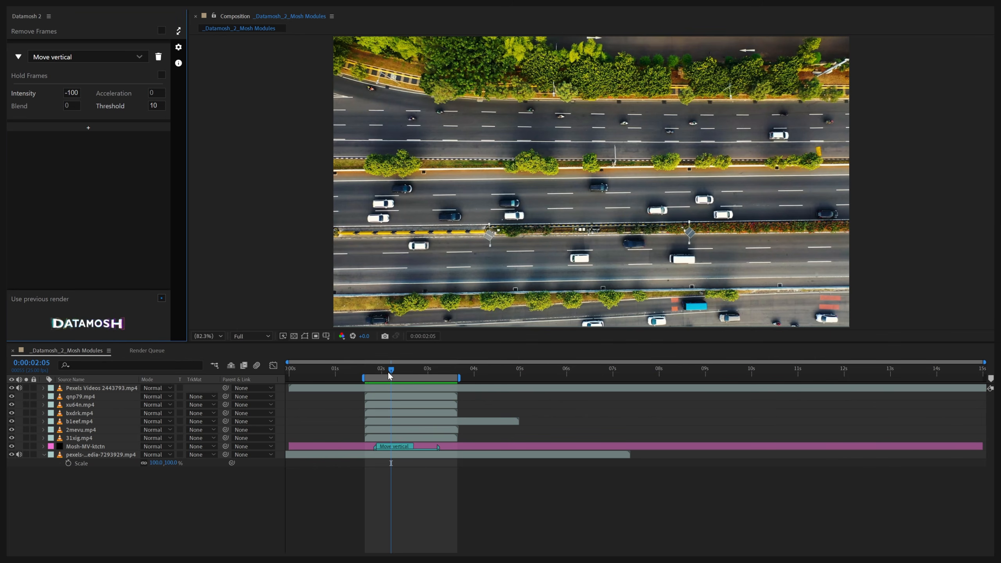
left_click(400, 371)
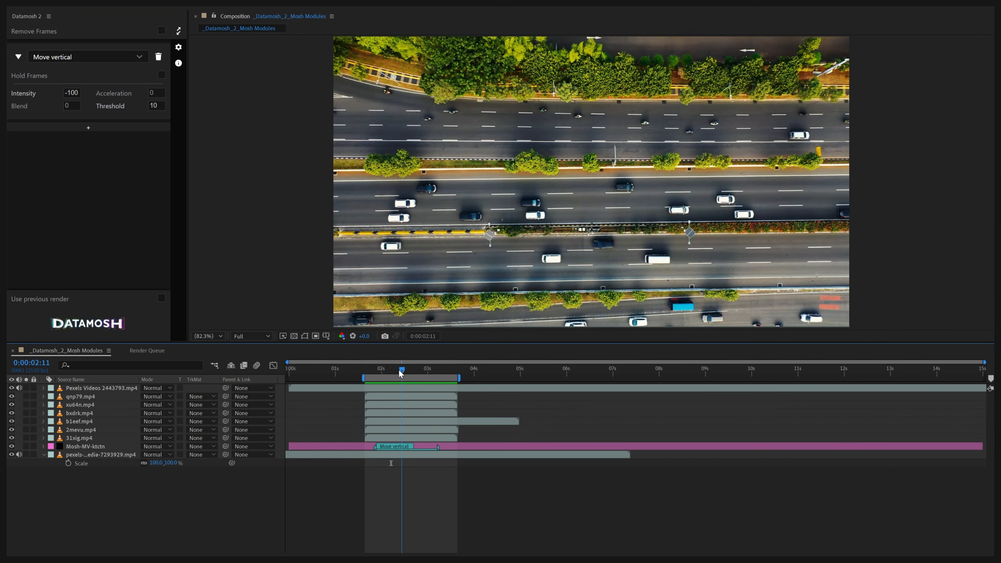
left_click(66, 325)
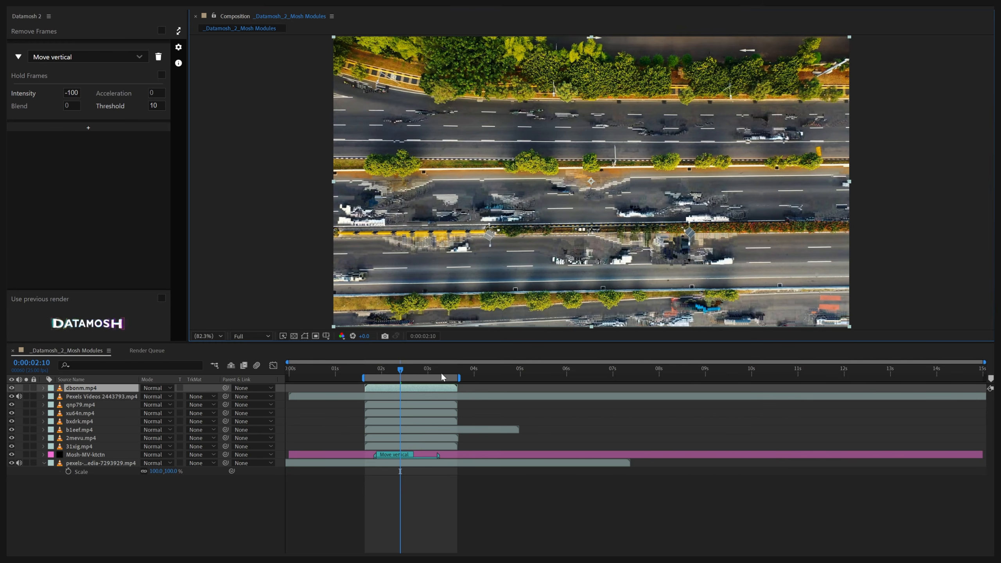
- Play back and scrub through the Threshold 10 render of the highway clip, ending at 0:00:02:18
left_click_drag(400, 370, 381, 372)
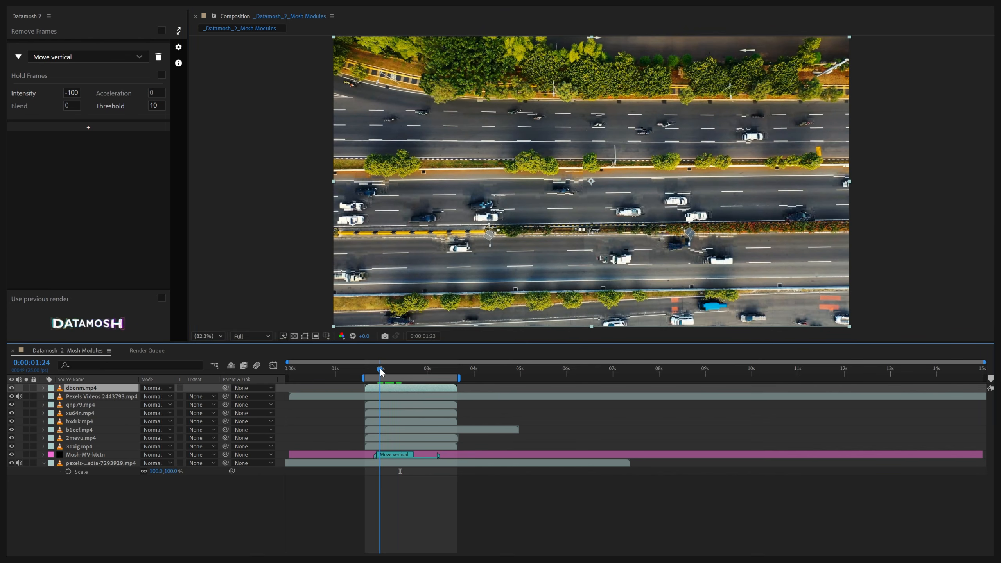
key("space")
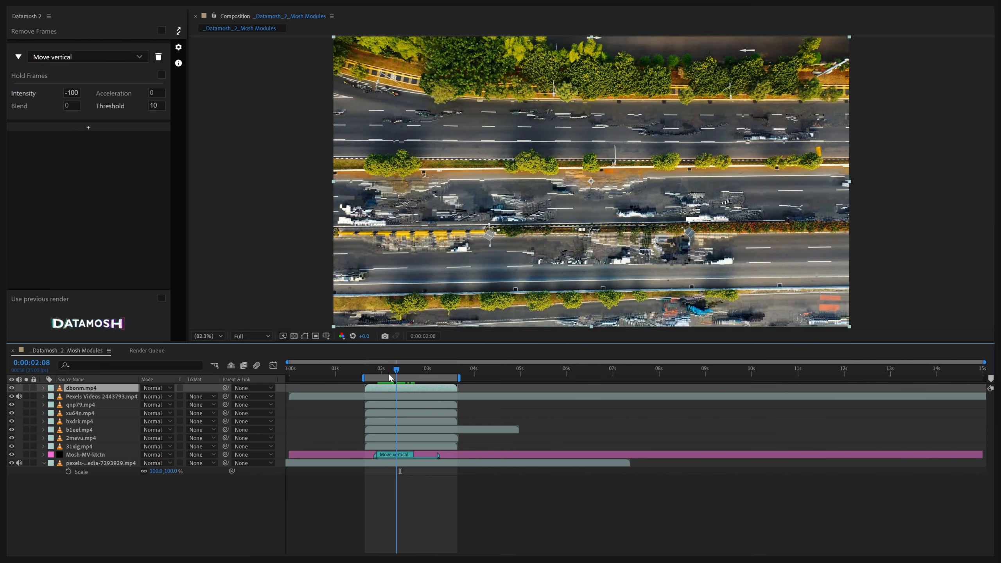
key("space")
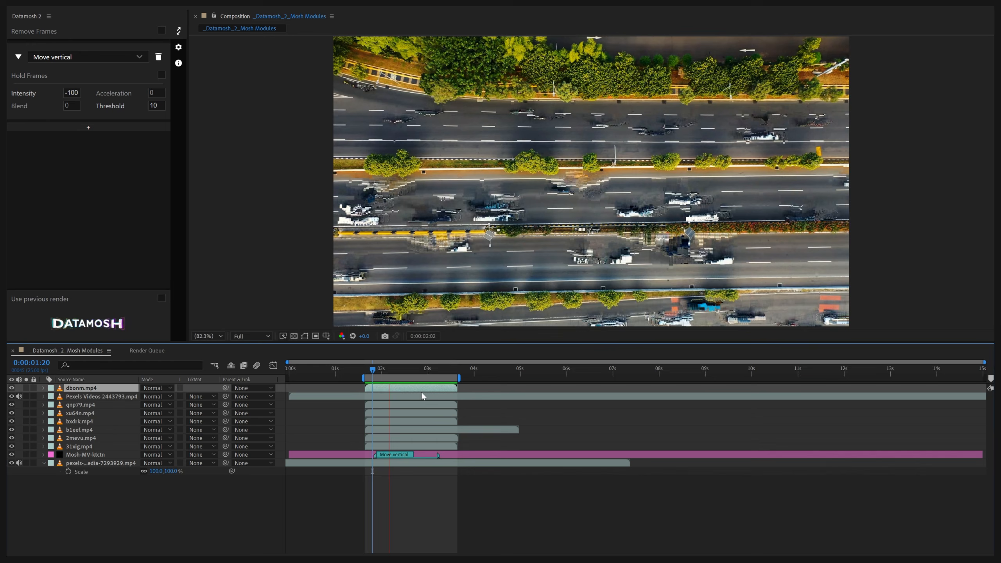
left_click(368, 373)
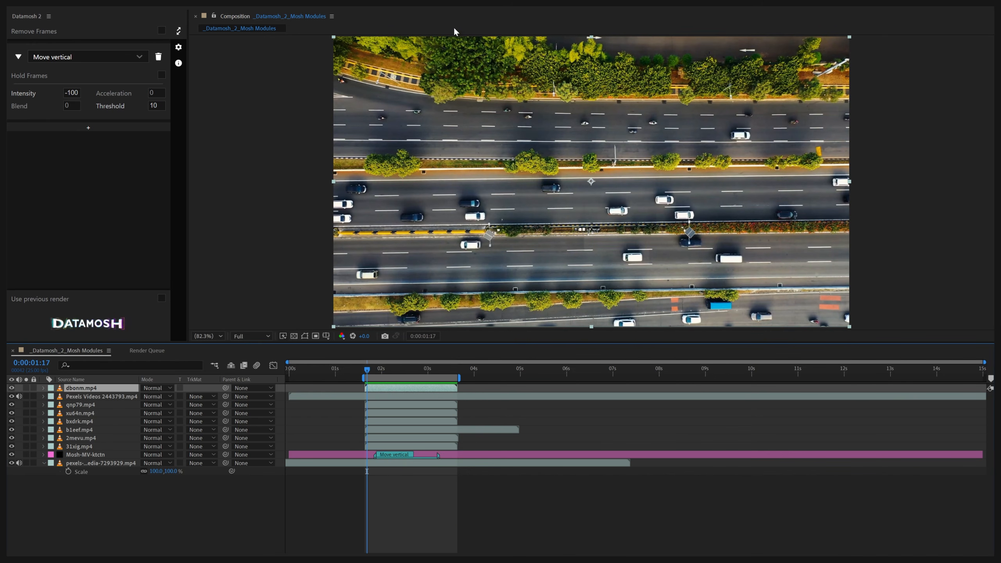
left_click(381, 369)
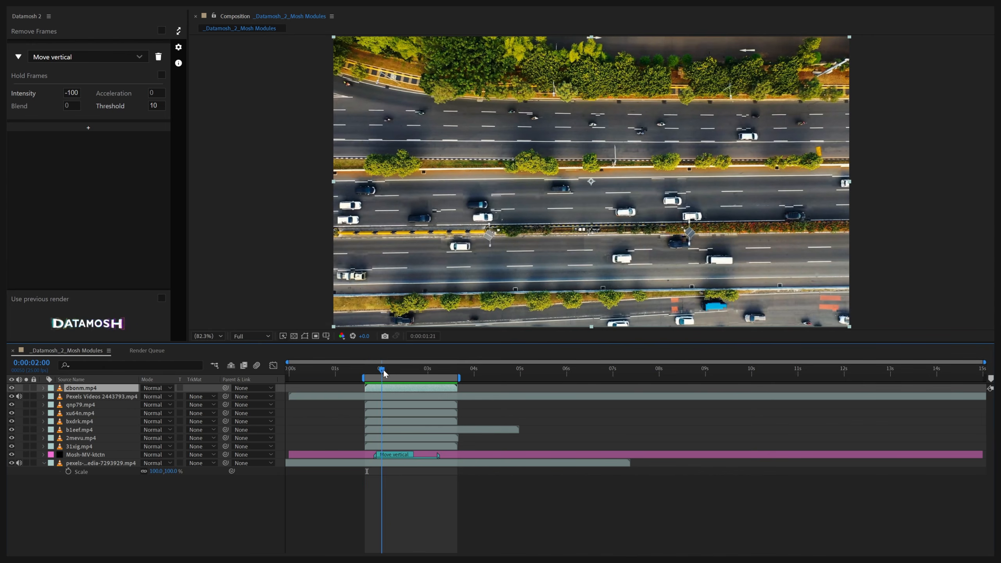
left_click_drag(384, 373, 415, 378)
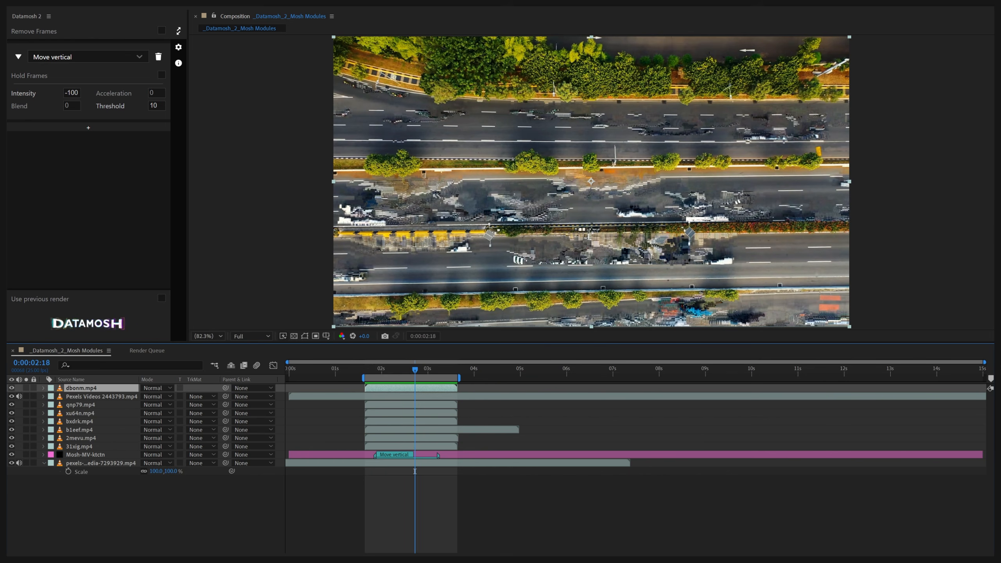
- Set the Move vertical module's Threshold to -10, enable Use previous render, and render the datamosh again
left_click(155, 109)
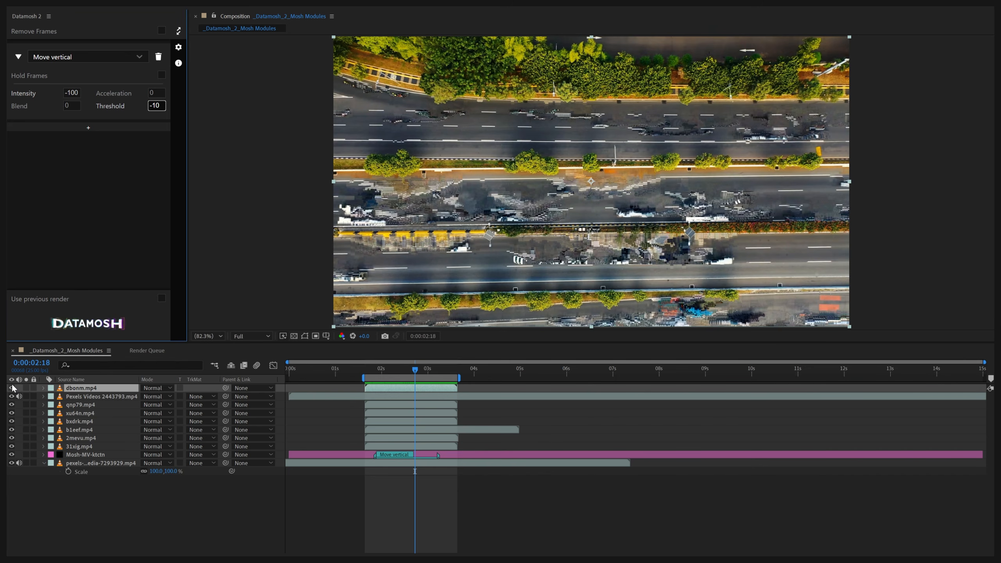
left_click(43, 299)
left_click(113, 324)
- Play back the Threshold -10 render from 0:00:01:22 and examine how the moving cars are moshed
left_click_drag(409, 373, 372, 388)
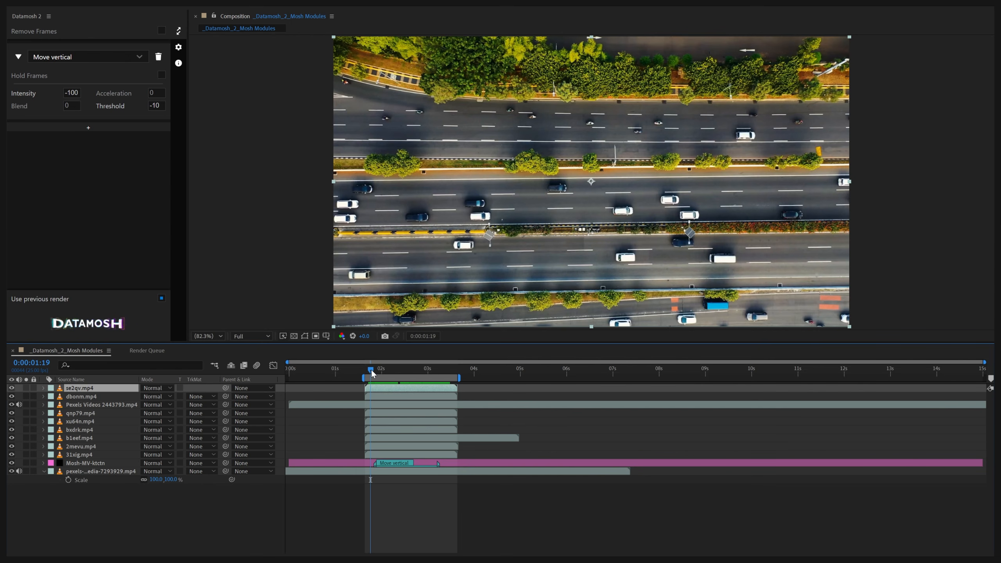
left_click_drag(371, 369, 377, 370)
key("space")
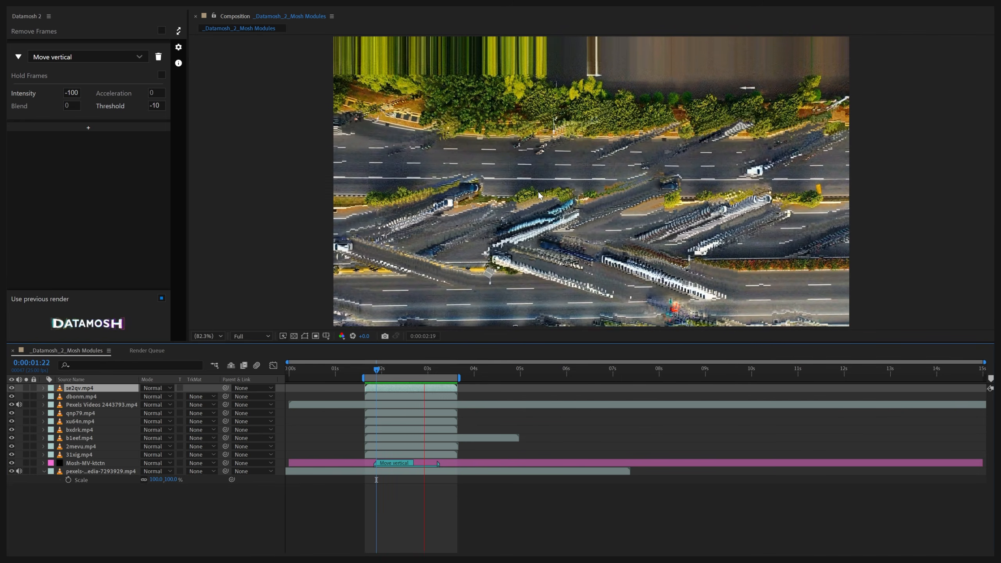
key("space")
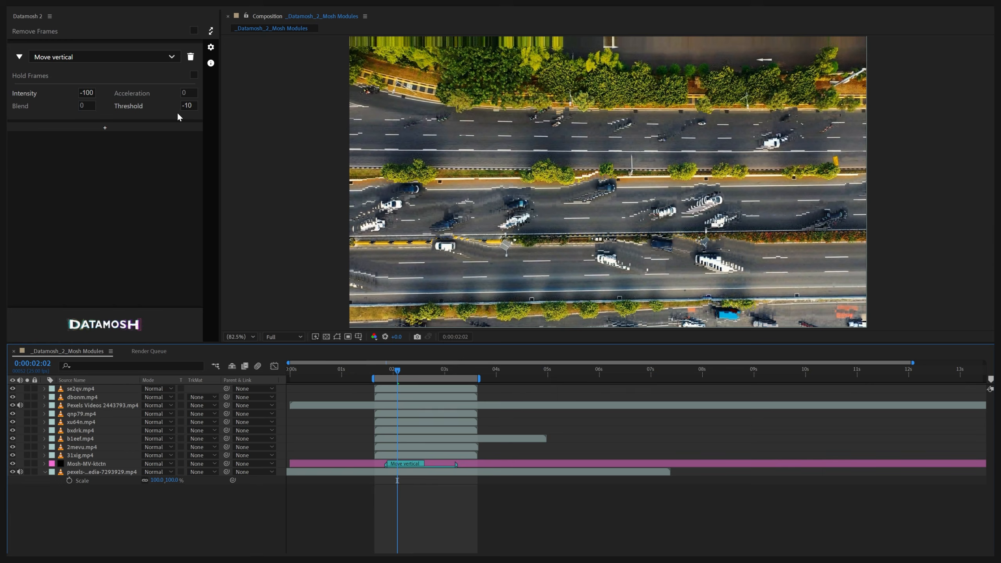
- Review the Accelerate threshold option in the plugin settings and return to the mosh module controls
left_click(211, 46)
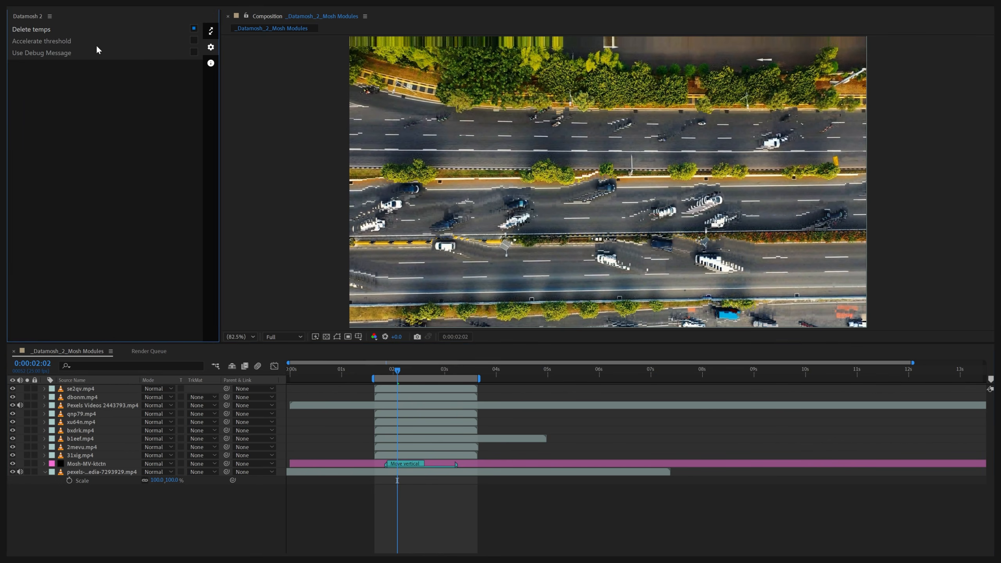
left_click(66, 45)
left_click(210, 33)
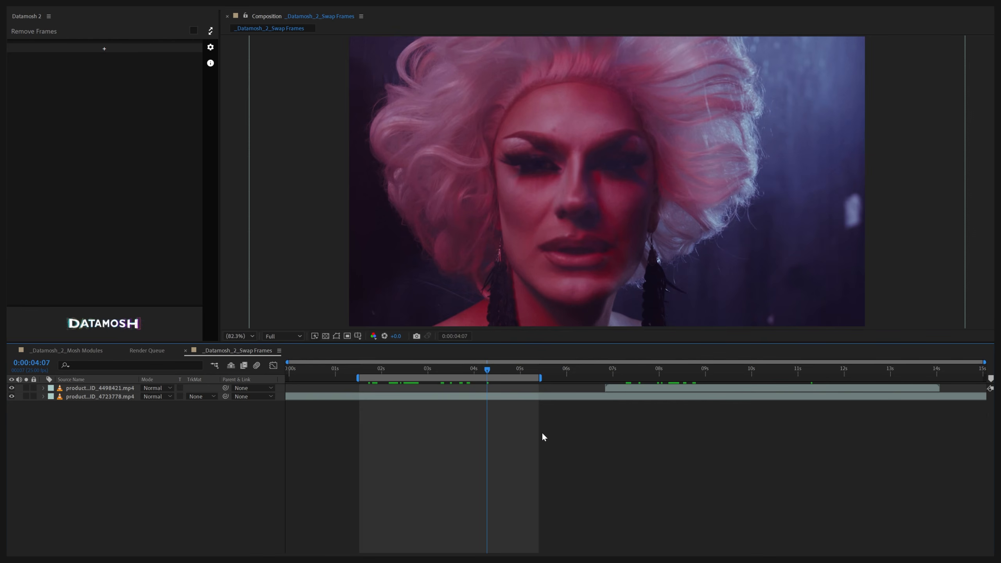
- Preview both clips in the Swap Frames composition and add a Swap mosh module at 0:00:03:02
left_click_drag(646, 370, 675, 368)
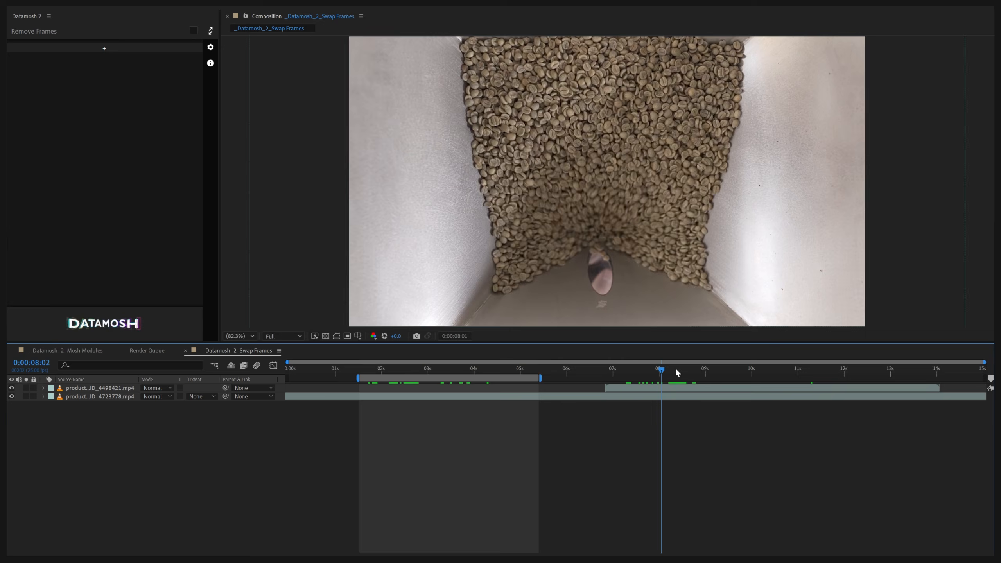
mouse_move(433, 369)
left_mouse_down()
mouse_move(418, 373)
mouse_move(432, 380)
left_mouse_up()
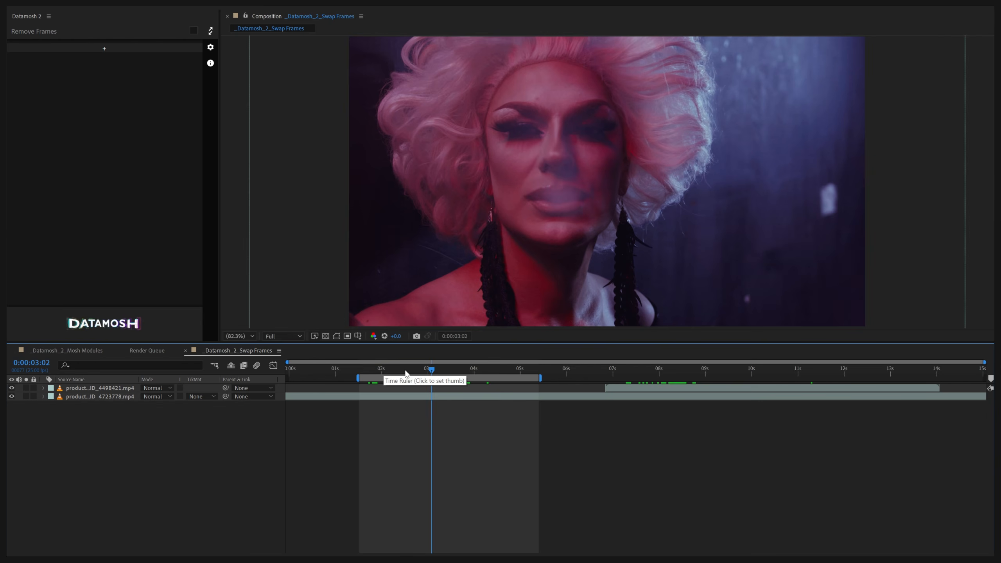
left_click(100, 47)
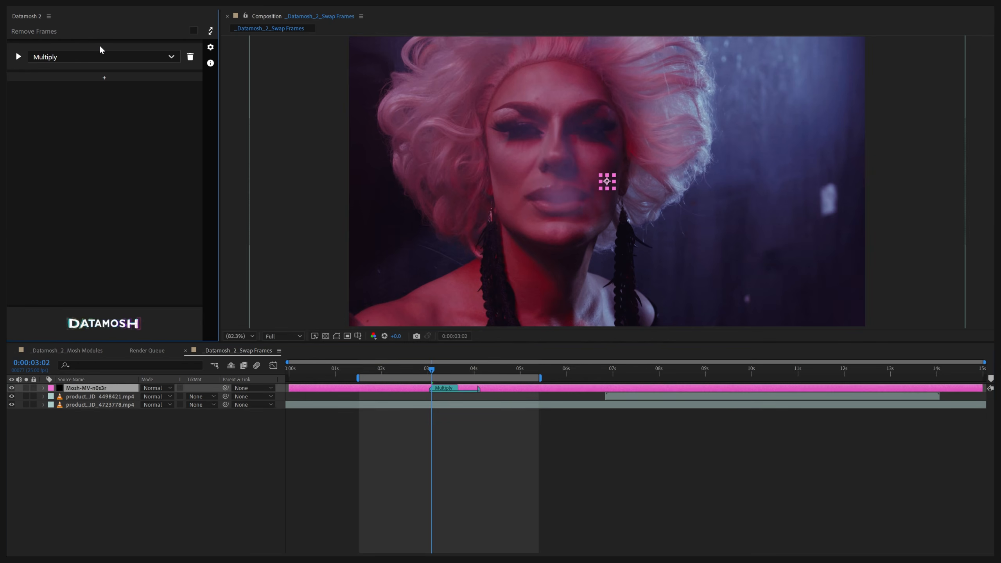
left_click(82, 56)
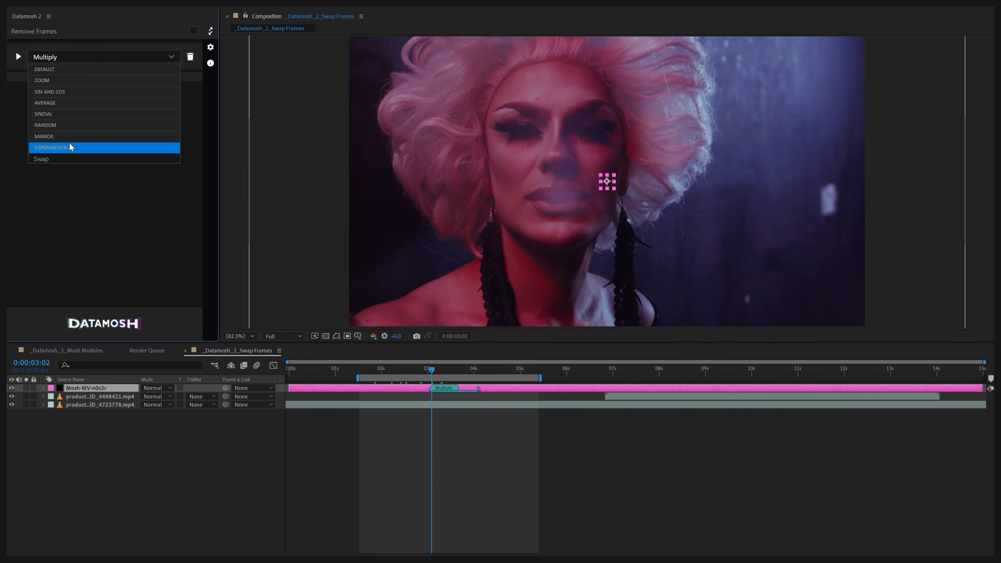
left_click(58, 160)
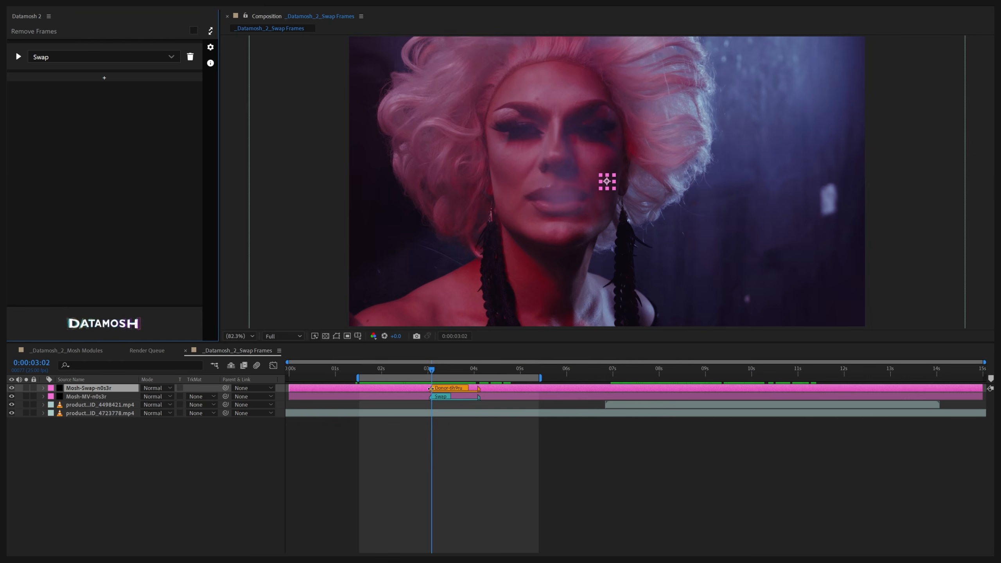
- Place the Donor marker over the coffee bean clip from about 7.5 to 9 seconds and move the Swap marker to 0:00:02:07
mouse_move(431, 388)
left_mouse_down()
mouse_move(639, 401)
mouse_move(644, 378)
mouse_move(626, 378)
mouse_move(717, 386)
left_mouse_up()
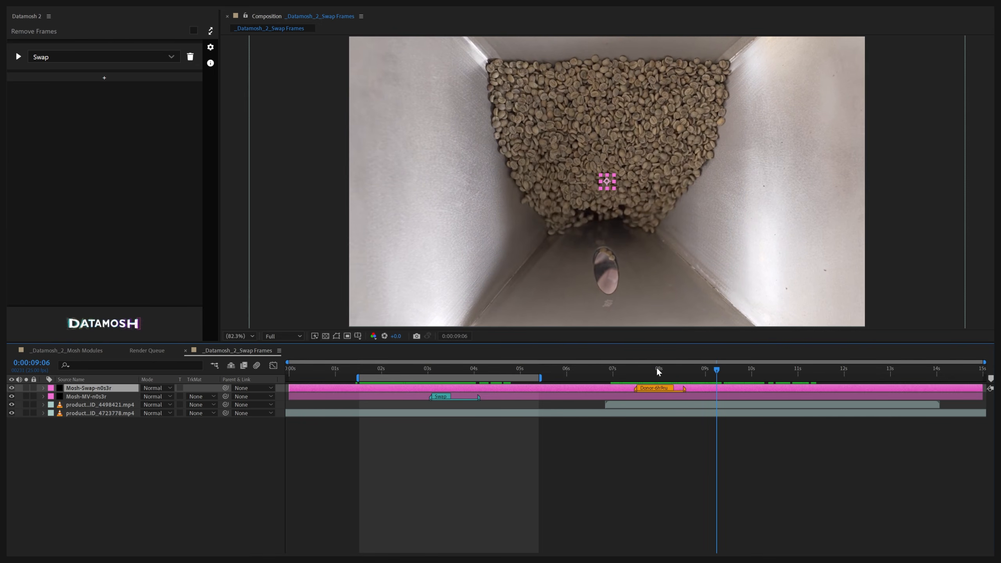
left_click_drag(658, 369, 706, 381)
mouse_move(453, 368)
left_mouse_down()
mouse_move(394, 378)
mouse_move(414, 397)
mouse_move(394, 398)
mouse_move(378, 372)
mouse_move(400, 373)
mouse_move(383, 373)
mouse_move(390, 396)
mouse_move(397, 374)
left_mouse_up()
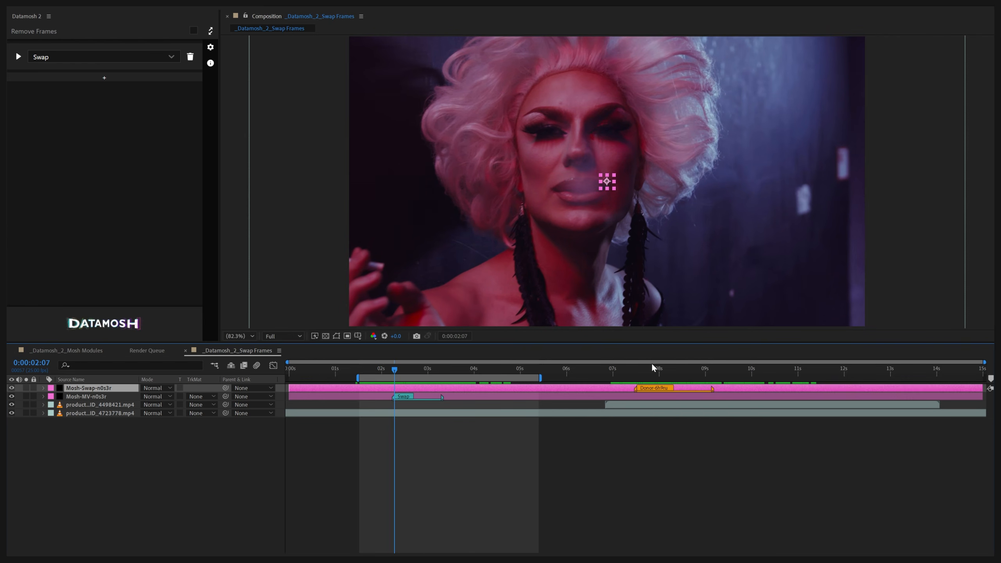
left_click_drag(637, 371, 655, 372)
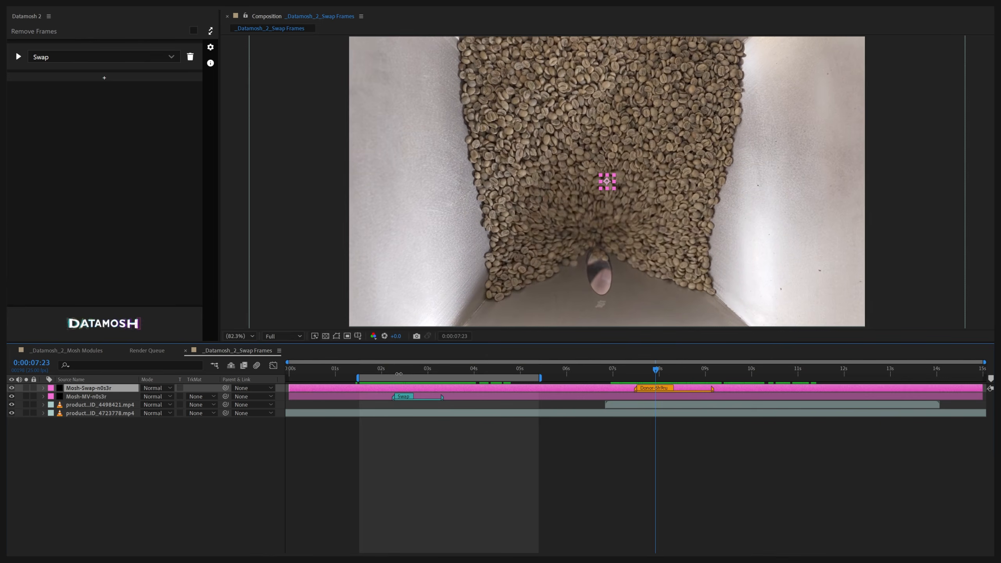
- Extend the Swap marker's end to about 4.1 seconds and render the datamosh with the Swap module's Blend at 50
left_click_drag(394, 374, 478, 394)
left_click_drag(412, 372, 415, 375)
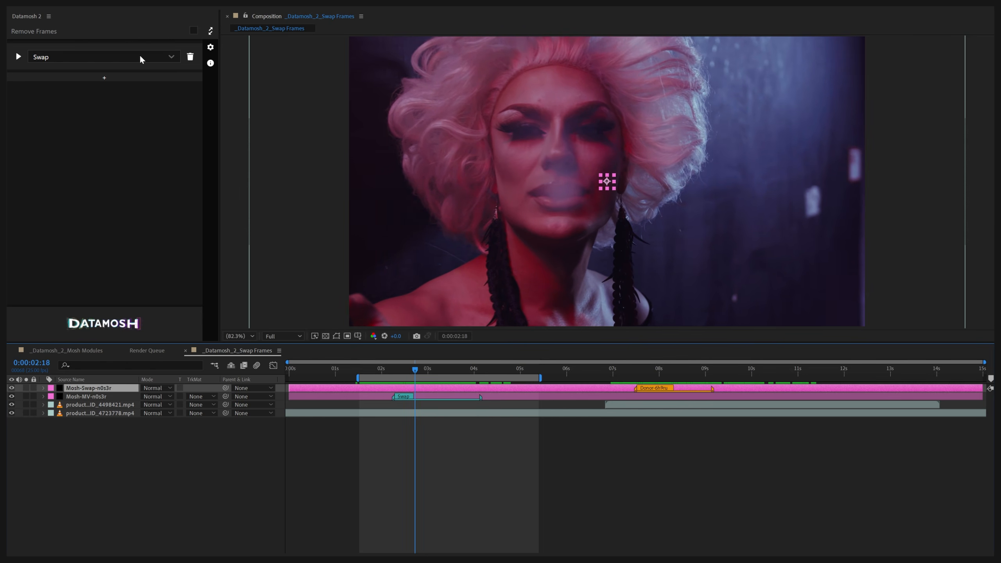
left_click(18, 58)
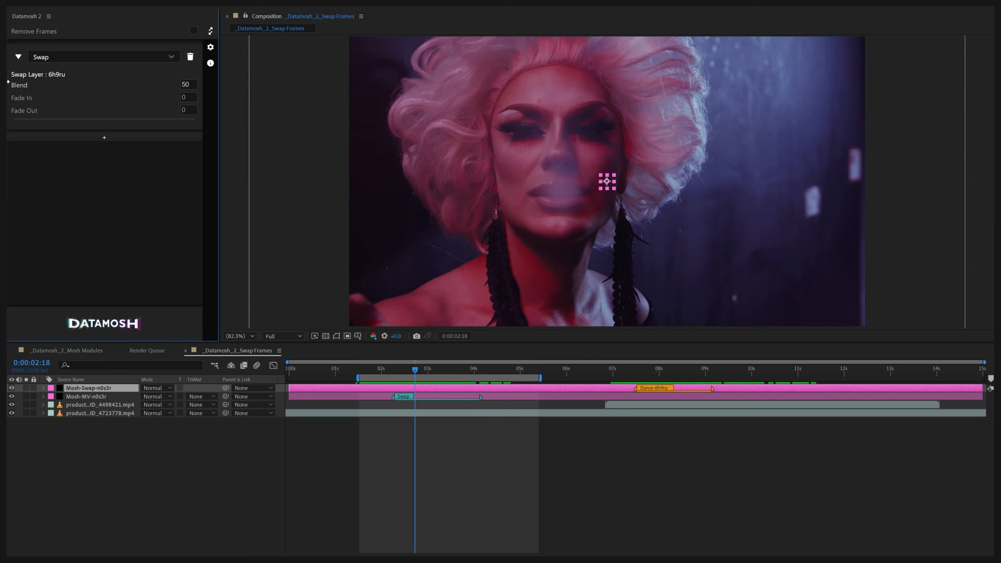
left_click(117, 324)
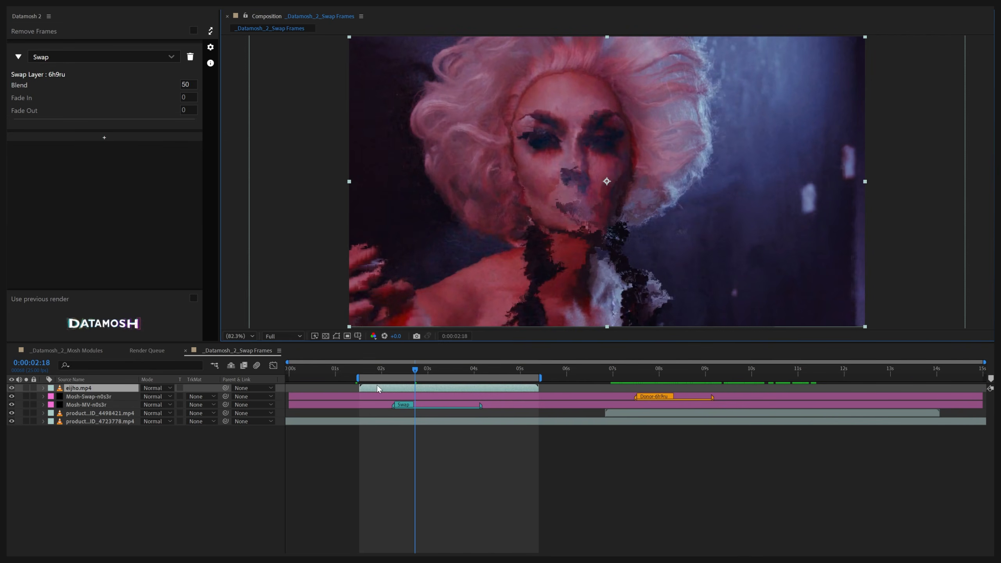
- Play back the Swap render from about 0:00:02:03 and examine how the bean motion distorts the portrait clip
left_click(382, 372)
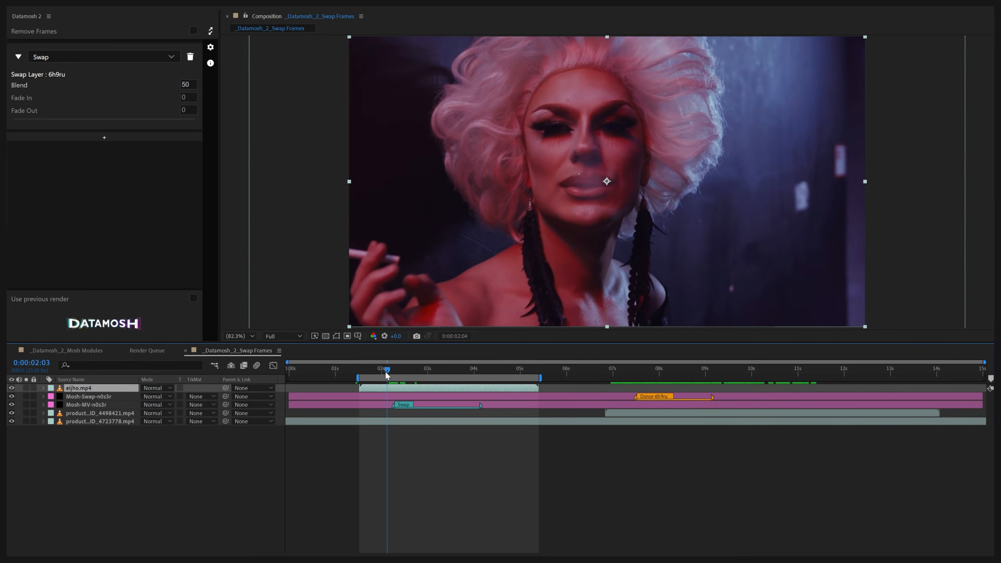
key("space")
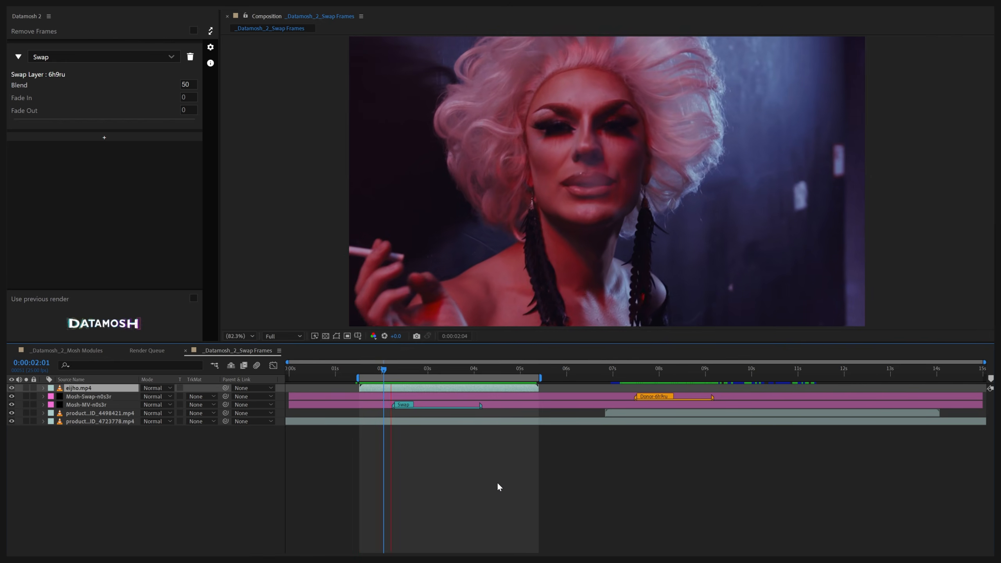
key("space")
left_click_drag(447, 370, 438, 410)
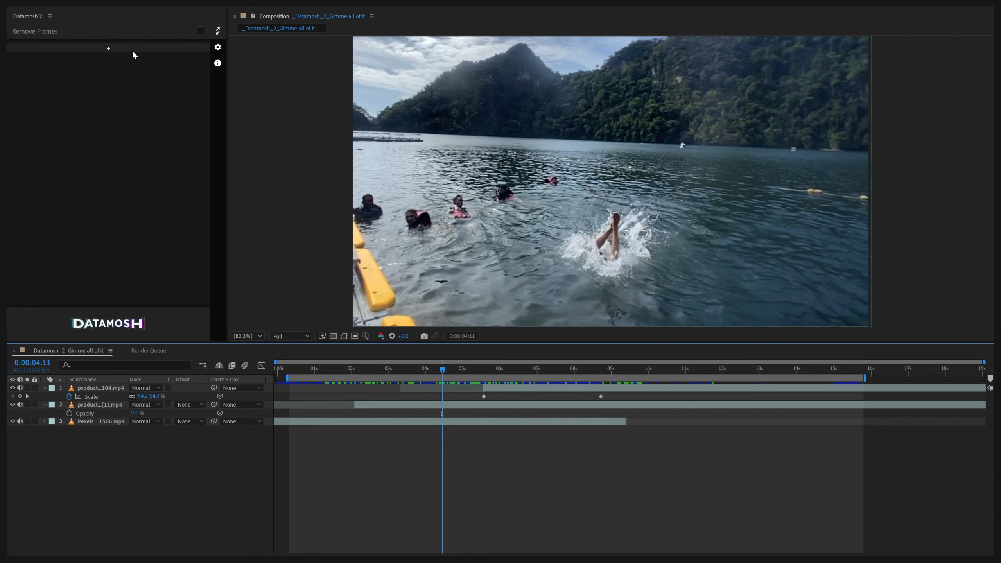
- Add a Multiply module in the Gimme all of it composition and place its marker from about 0.6 to 1.8 seconds
left_click(108, 48)
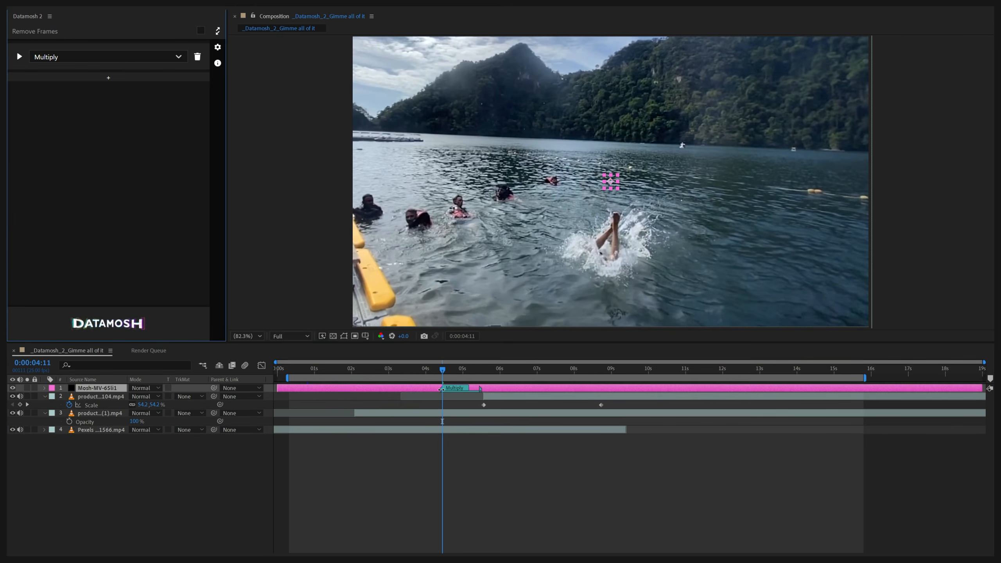
mouse_move(441, 389)
left_mouse_down()
mouse_move(298, 388)
mouse_move(341, 388)
left_mouse_up()
- Enable Remove Frames and add Remove markers at the clip changes at 0:00:02:02 and 0:00:05:14
left_click(355, 369)
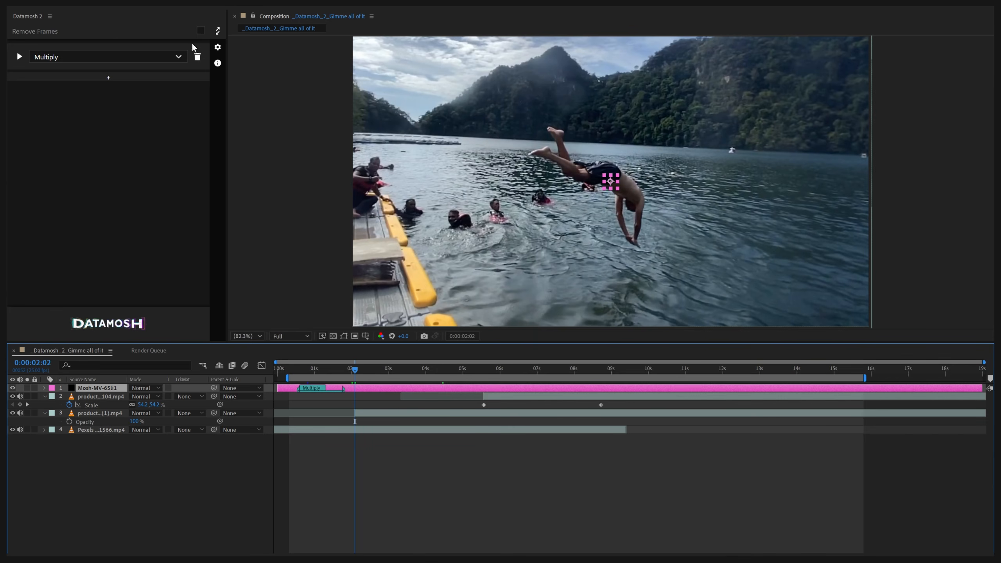
left_click(201, 31)
left_click(184, 32)
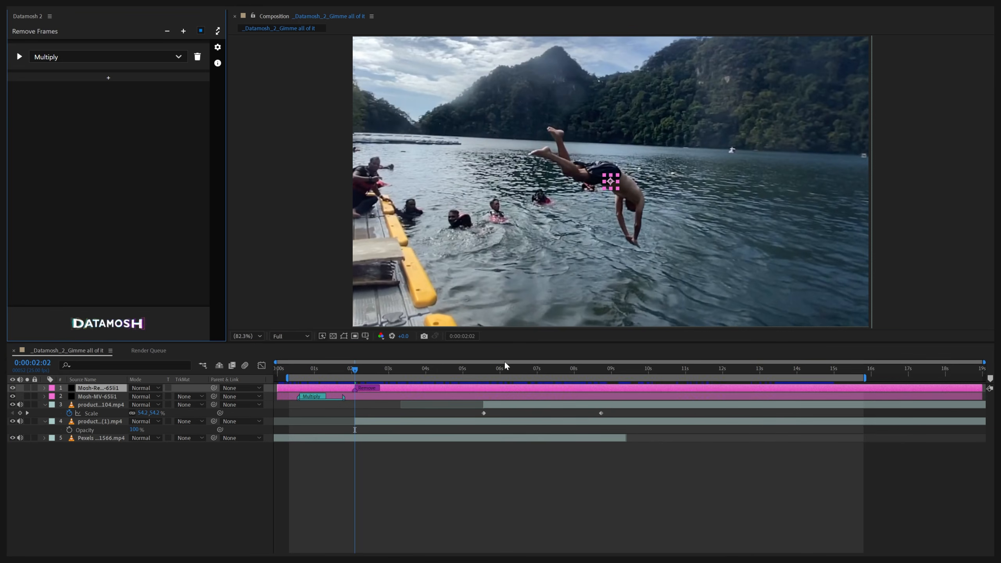
left_click_drag(477, 369, 484, 370)
left_click(183, 32)
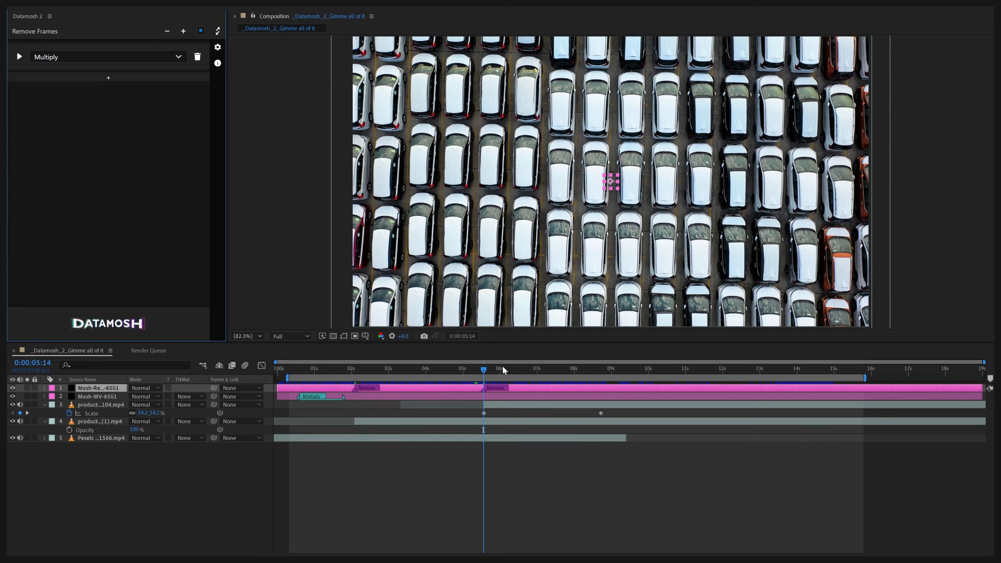
- Scrub the clips around the second cut and review the mosh module categories, including Average, Sin and Cos, and Mirror
left_click_drag(503, 369, 512, 372)
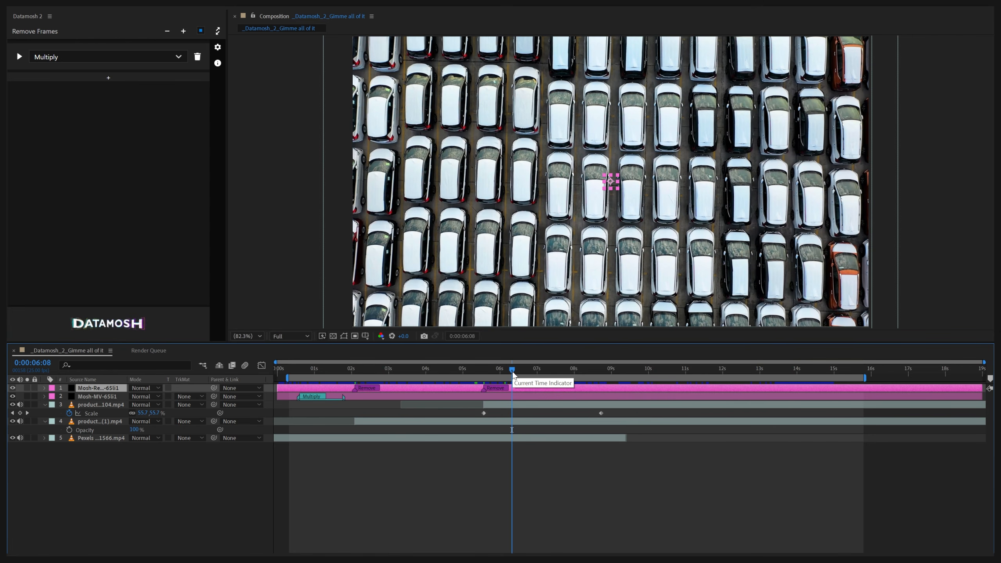
left_click_drag(513, 373, 439, 372)
left_click(150, 59)
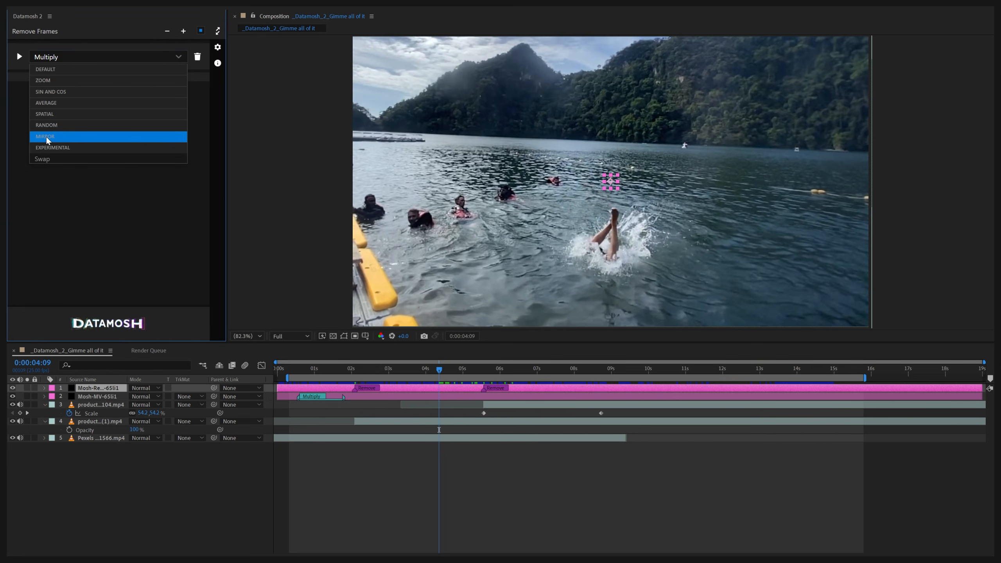
left_click(63, 105)
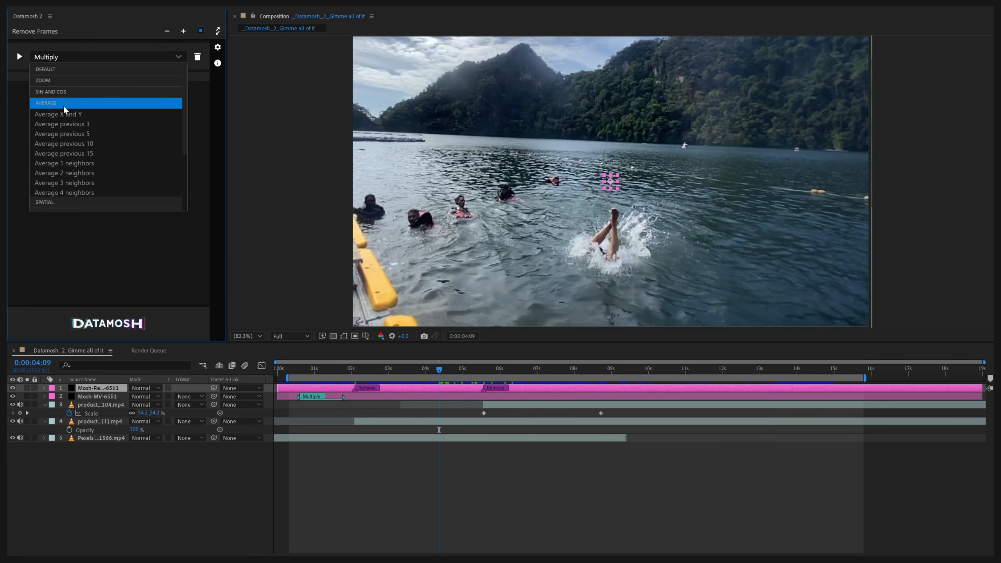
scroll(69, 131, "down", 1)
scroll(71, 121, "up", 1)
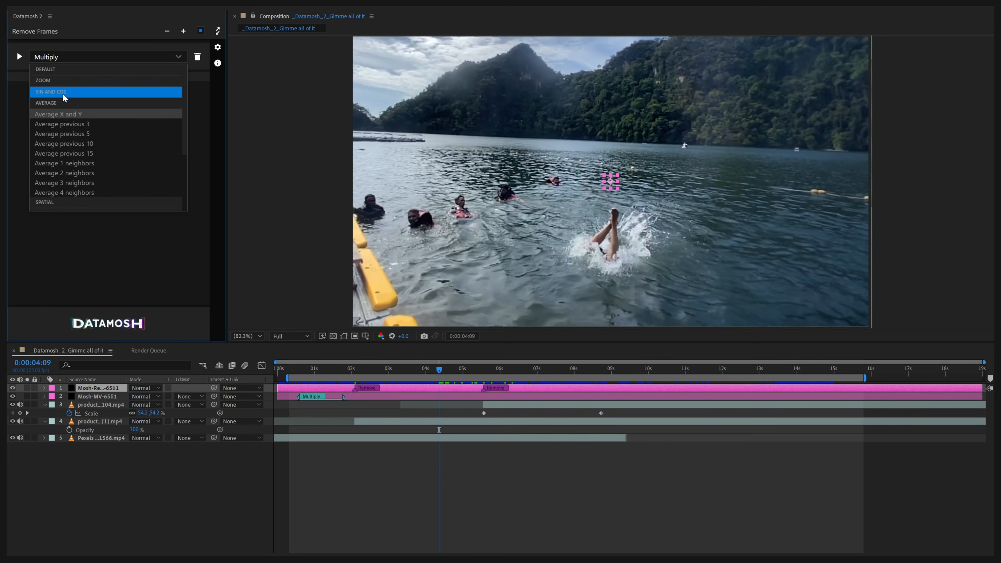
left_click(63, 92)
scroll(90, 140, "down", 3)
scroll(91, 148, "down", 2)
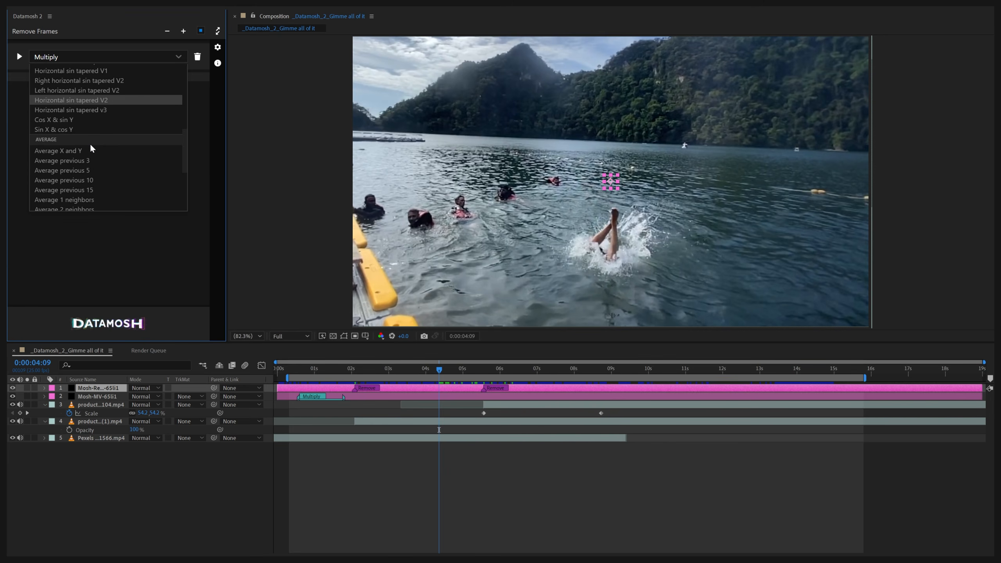
scroll(90, 148, "up", 6)
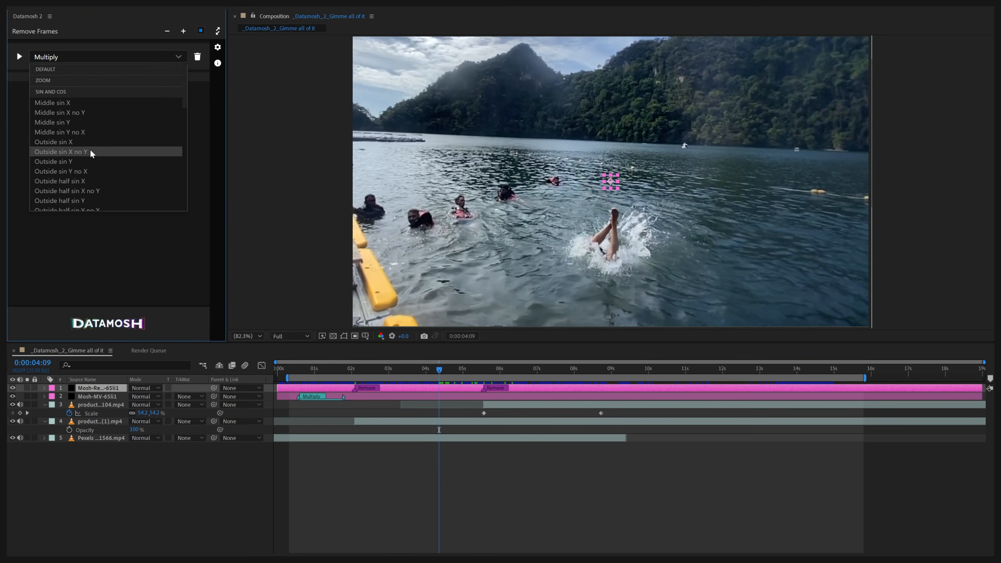
left_click(55, 94)
left_click(56, 103)
left_click(53, 127)
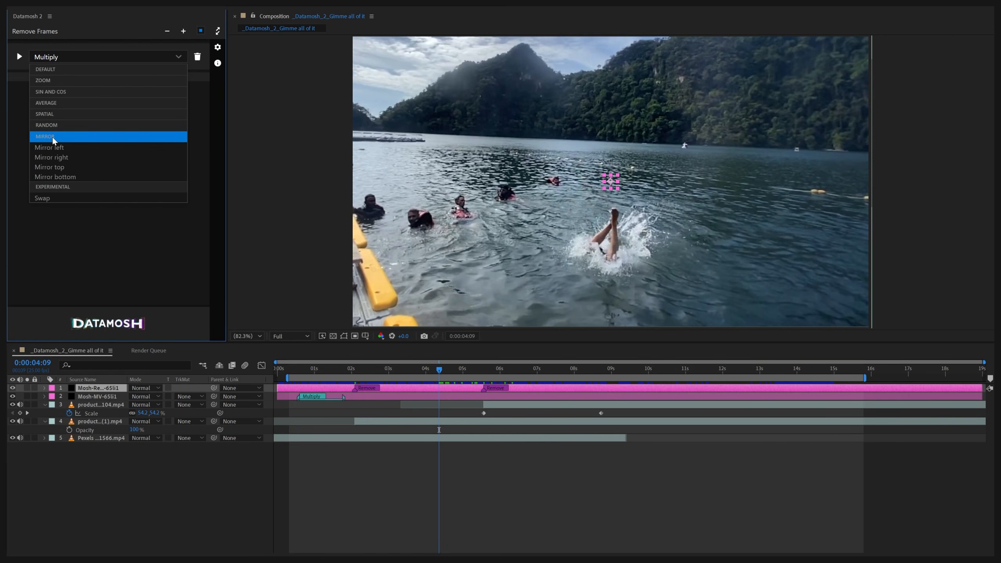
left_click(53, 137)
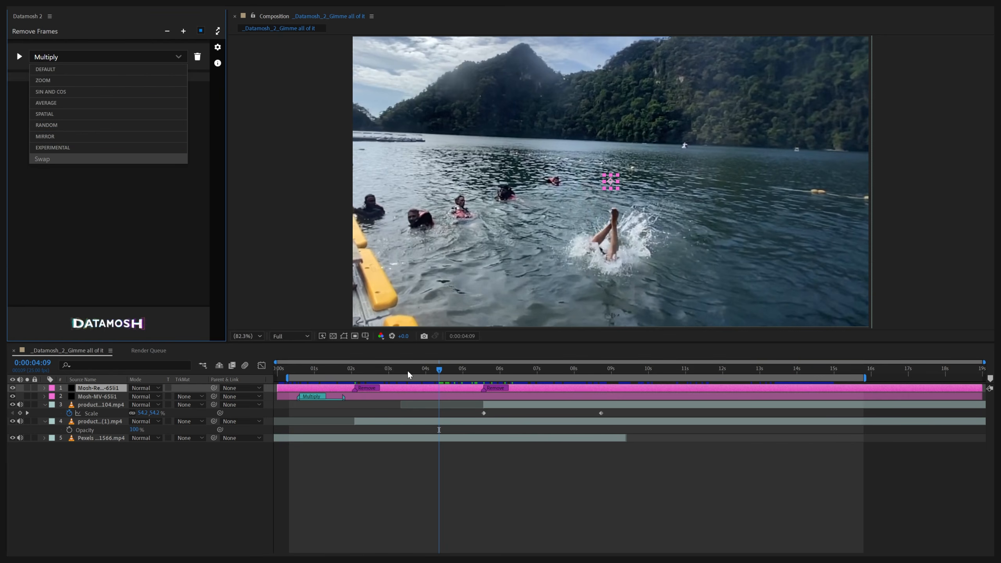
- Add a second Multiply module at 0:00:02:19 over the diver clip and extend its marker to about 5 seconds
left_click(380, 373)
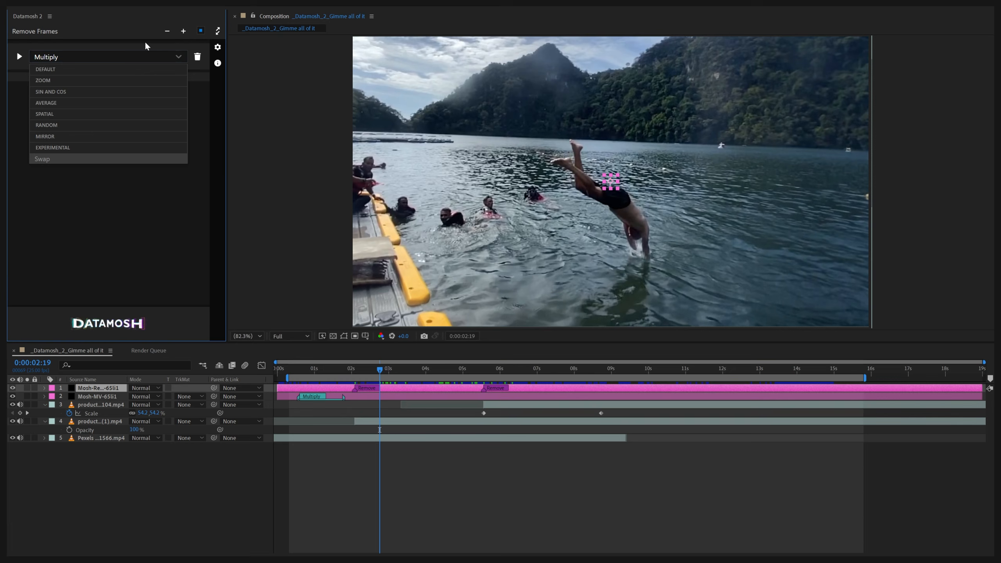
left_click(122, 57)
left_click(85, 79)
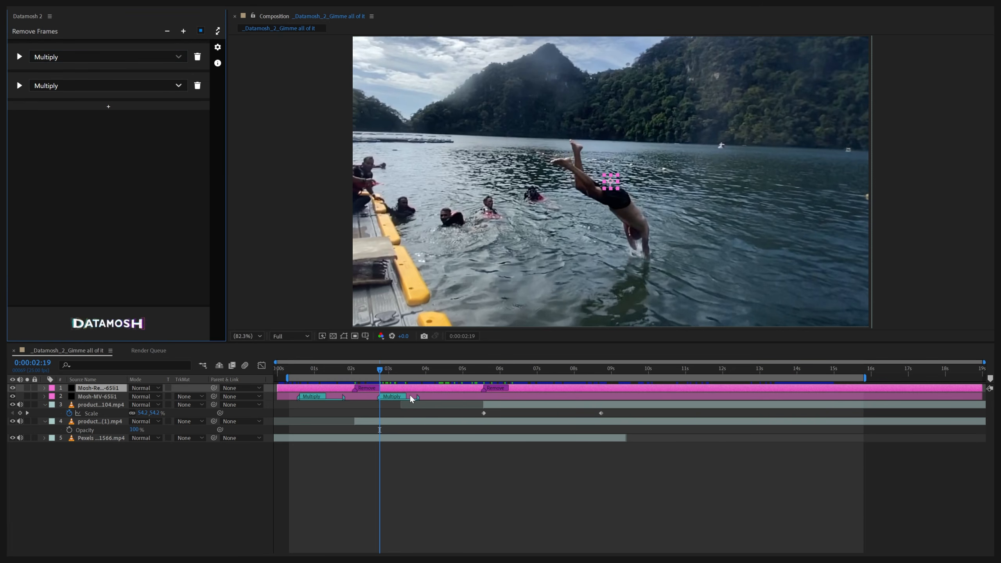
left_click_drag(420, 396, 530, 374)
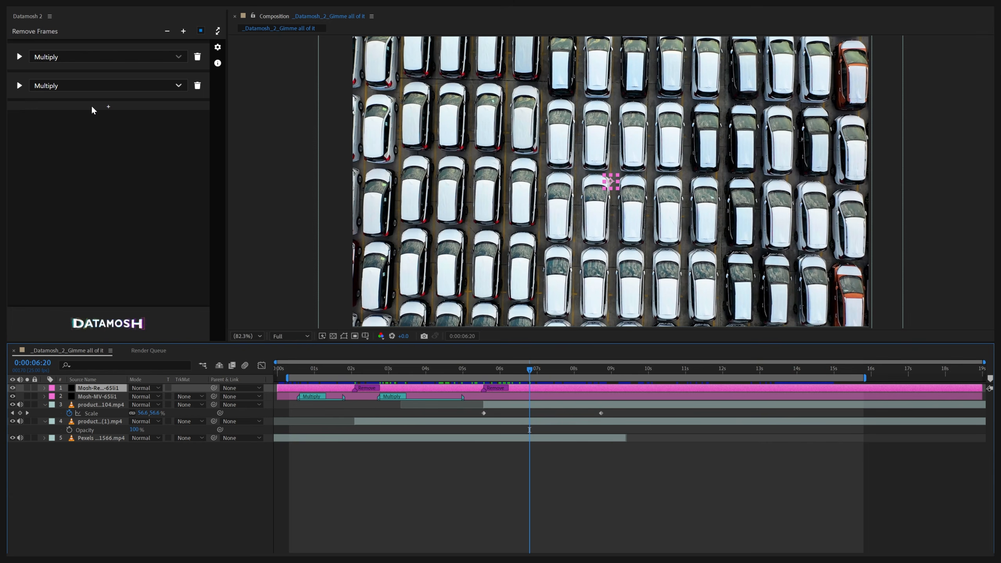
- Add a third Multiply module at 0:00:07:22 over the parked cars clip and extend its marker to about 10.6 seconds
left_click_drag(530, 374, 570, 380)
left_click(102, 107)
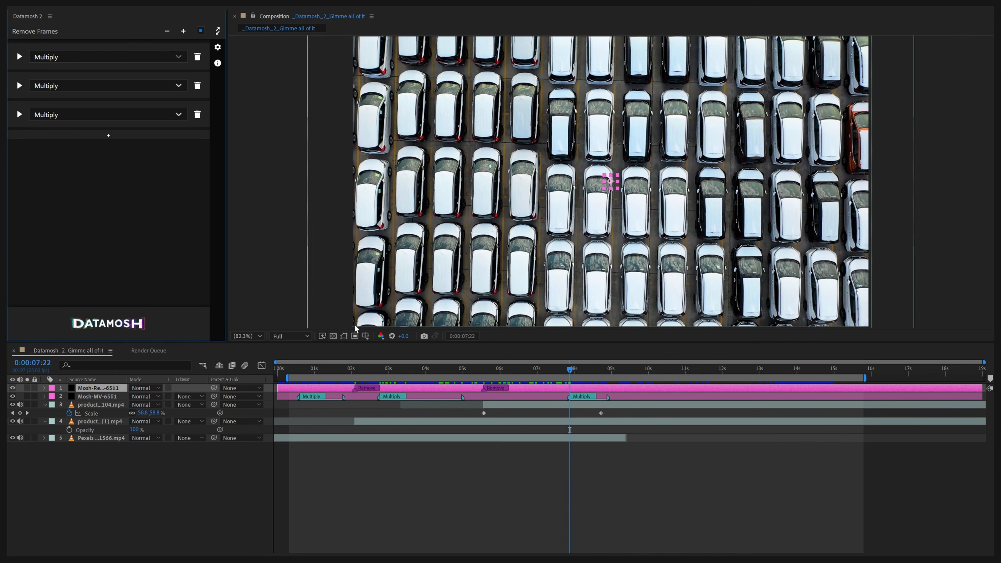
left_click_drag(608, 397, 670, 397)
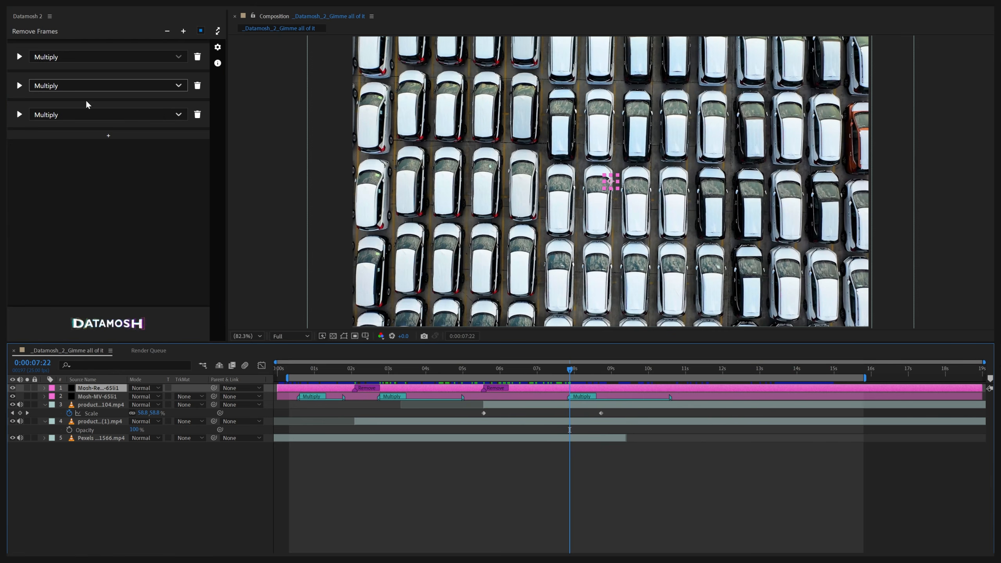
- Change the third mosh module to the Spatial type Multiply by Y
left_click(108, 120)
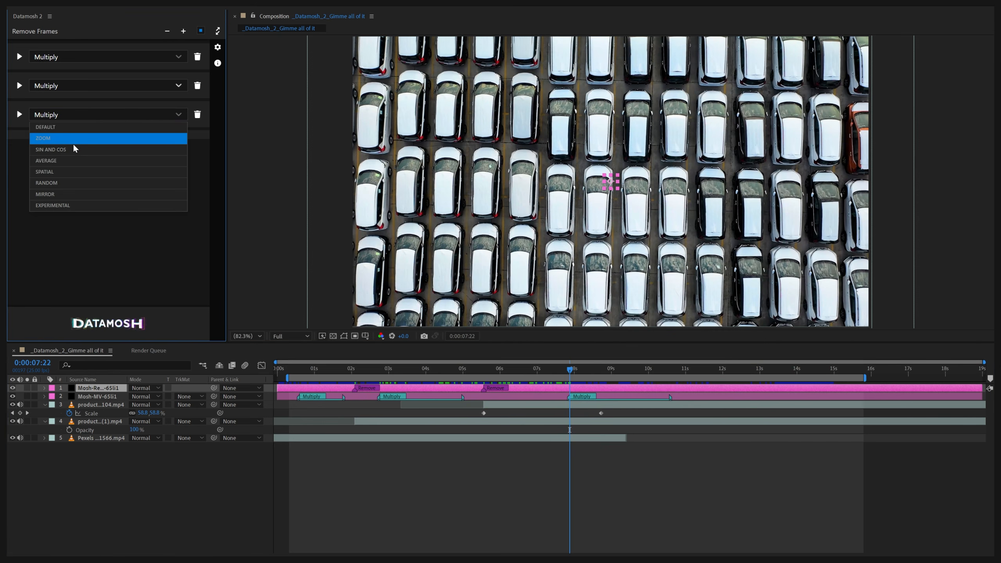
left_click(56, 173)
scroll(70, 193, "down", 3)
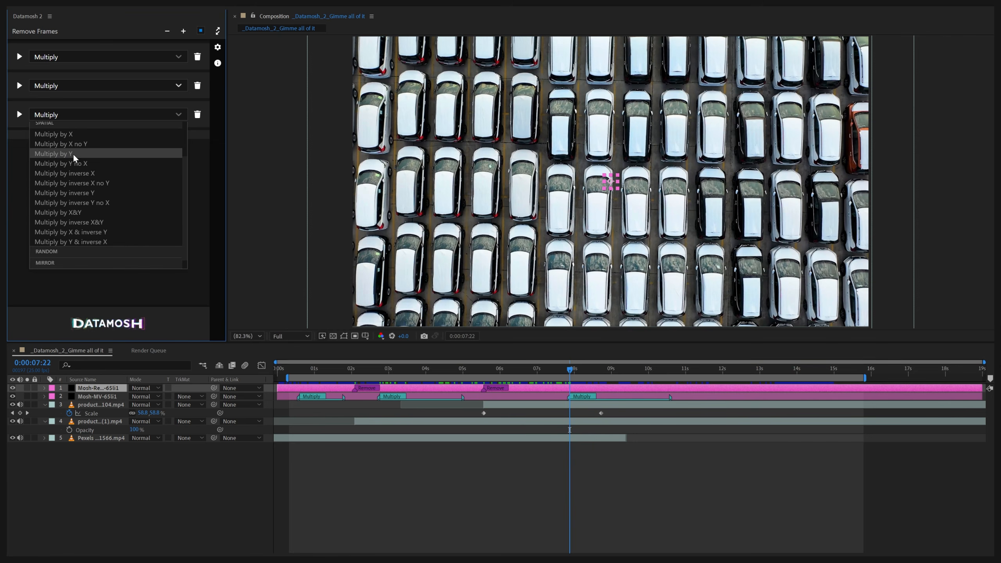
left_click(72, 153)
- Set the Multiply by Y module's Acceleration to 10 and extend its marker to about 13.6 seconds
left_click(19, 115)
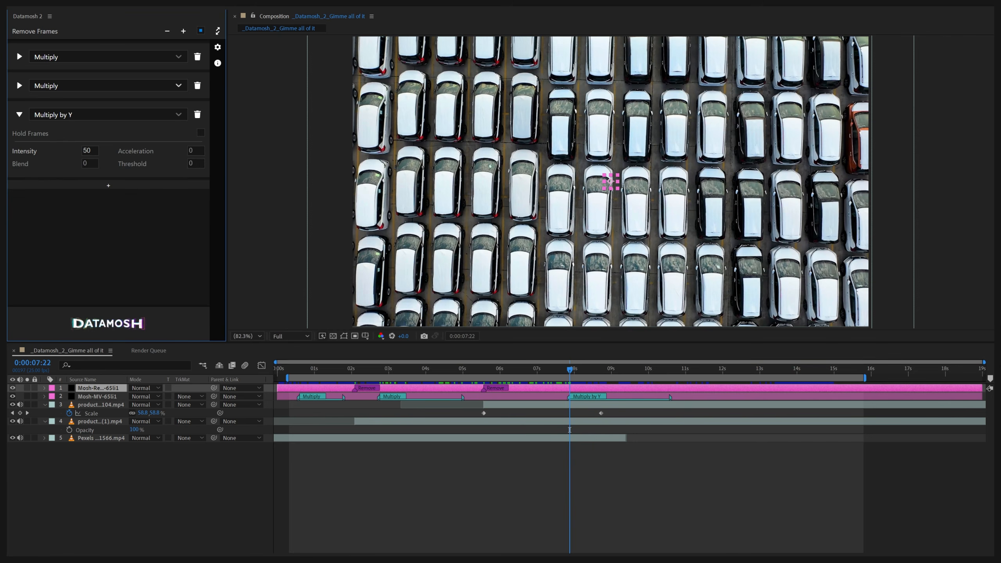
left_click(196, 151)
type("10")
key("Return")
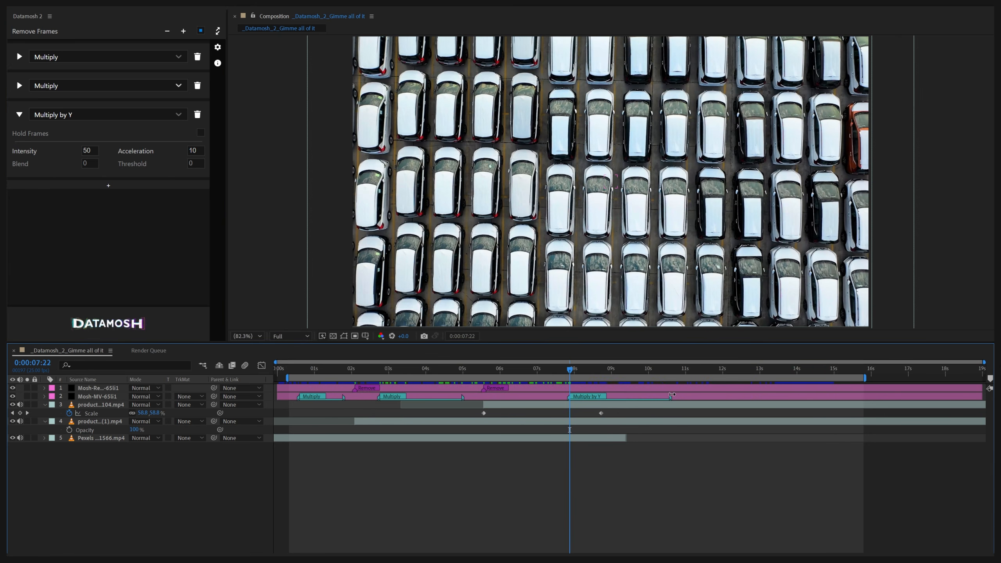
left_click_drag(672, 394, 784, 396)
- Change the second mosh module over the diver clip to Mirror bottom and enable its Hold Frames option
left_click_drag(377, 373, 385, 379)
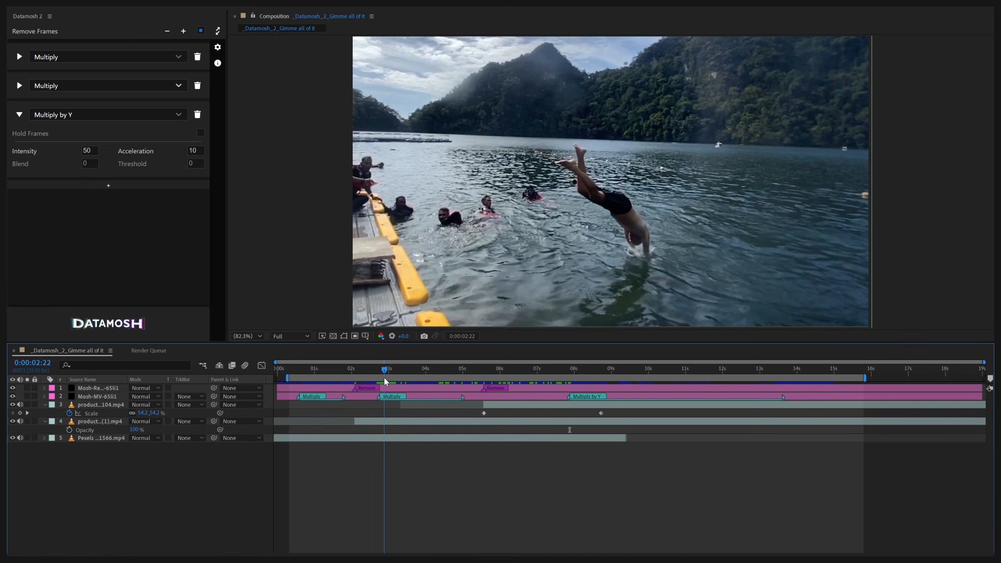
left_click(144, 88)
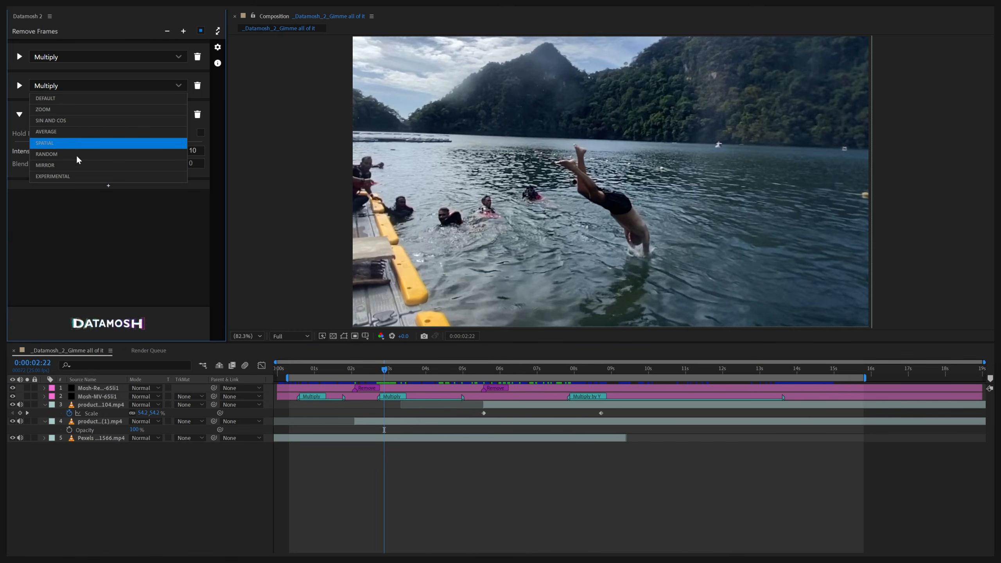
left_click(65, 163)
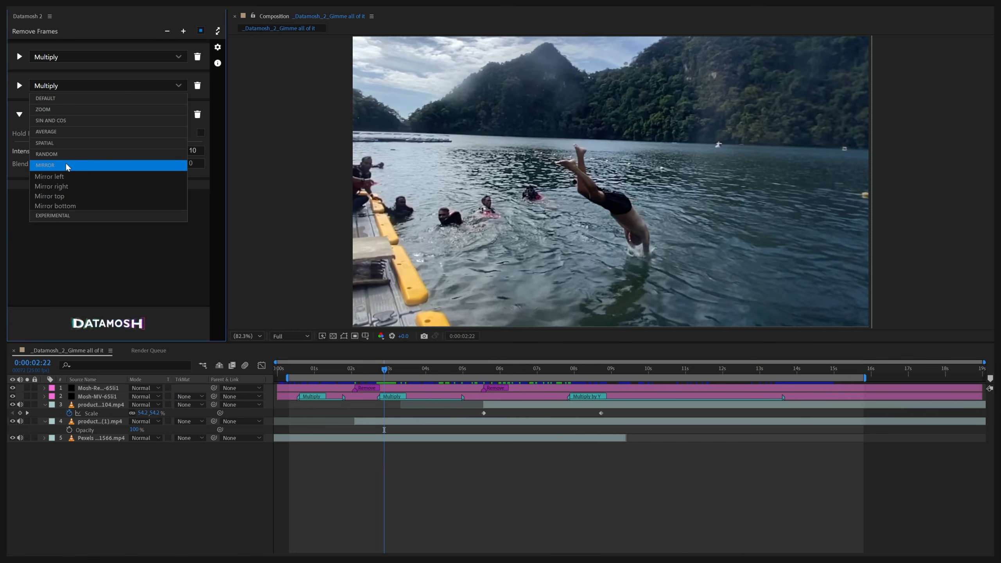
left_click(79, 203)
left_click(19, 86)
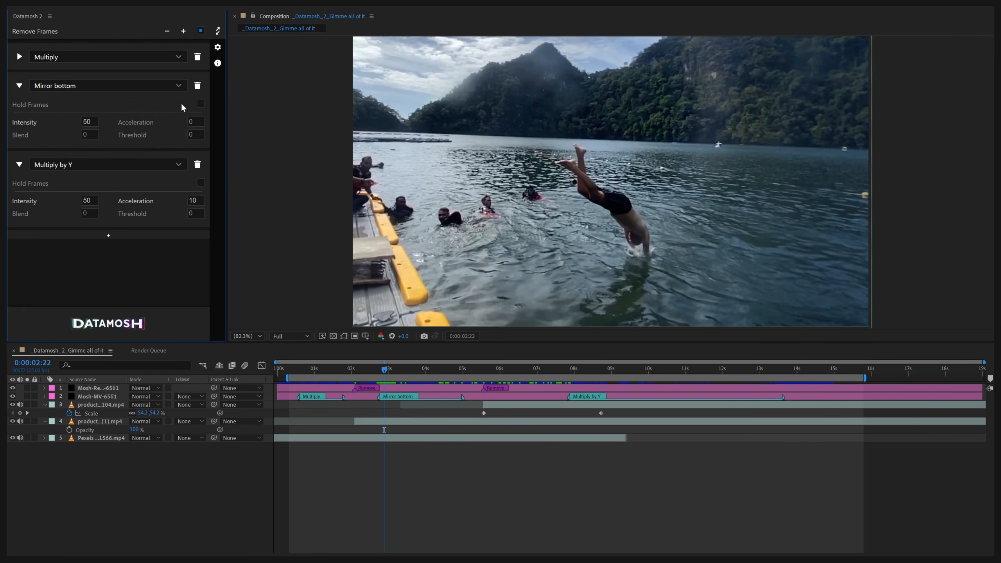
left_click(201, 104)
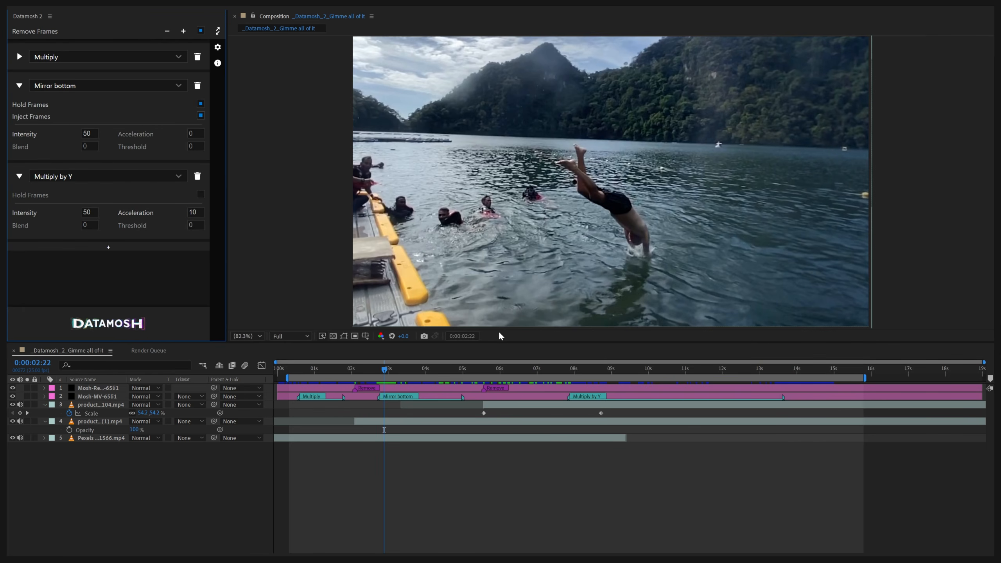
- Change the first mosh module over the eye clip to the Spatial type Multiply by inverse X&Y
left_click_drag(385, 371, 301, 380)
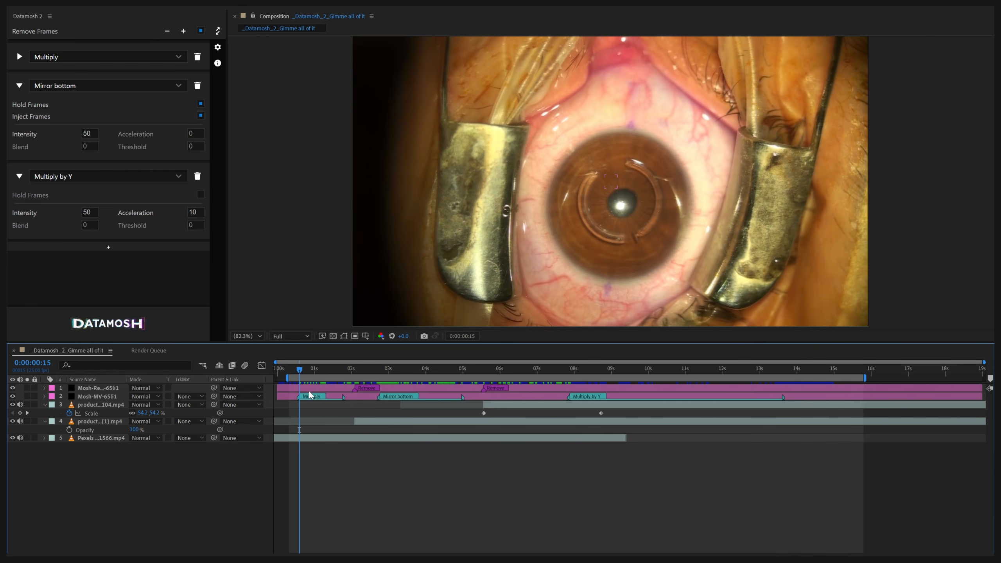
left_click(137, 61)
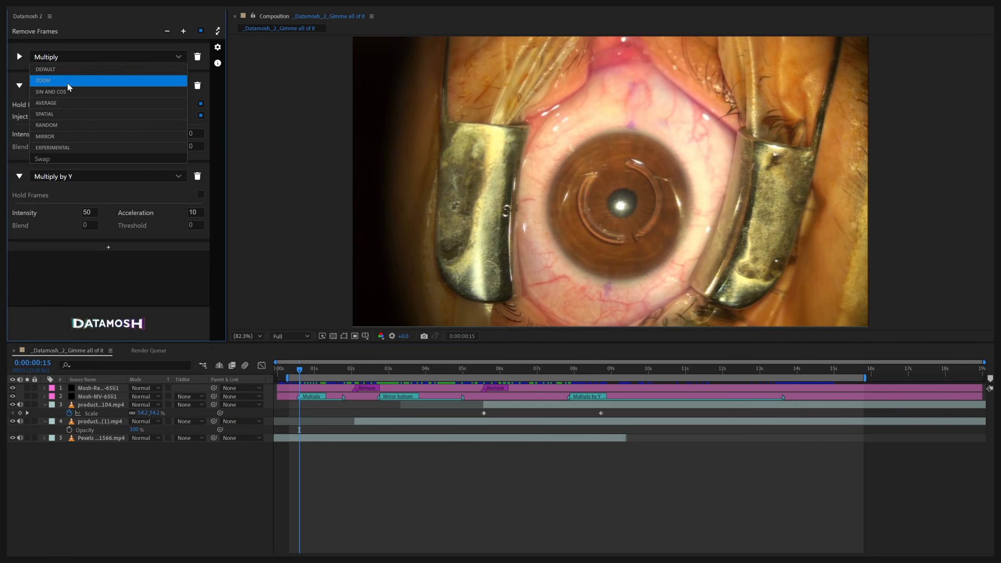
left_click(63, 113)
scroll(110, 97, "down", 1)
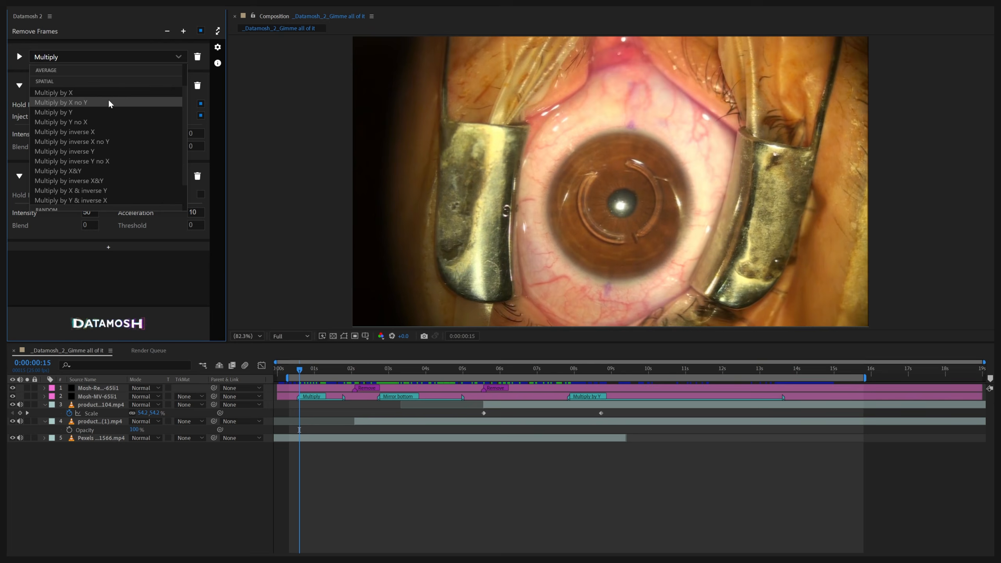
scroll(96, 138, "down", 1)
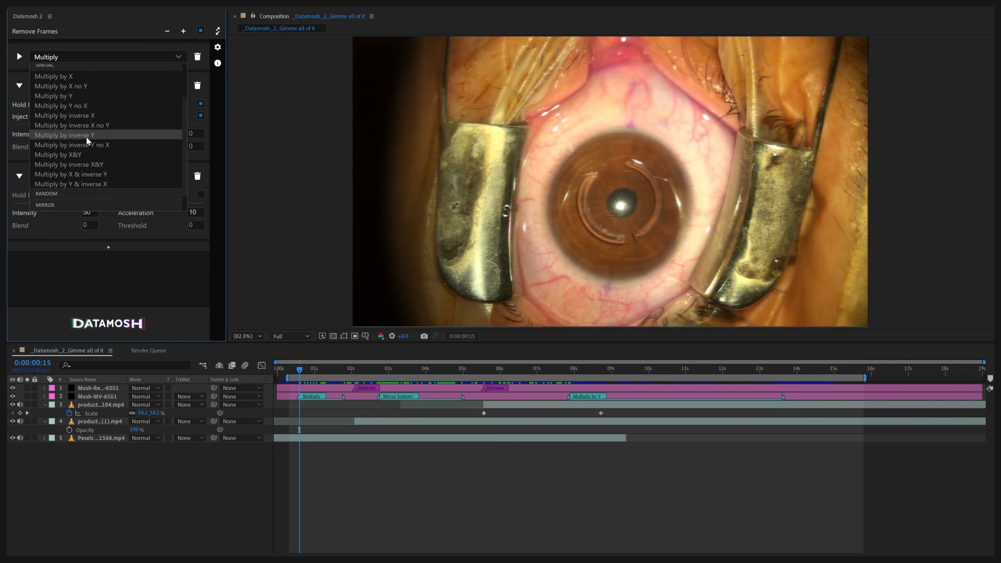
left_click(74, 135)
left_click(123, 57)
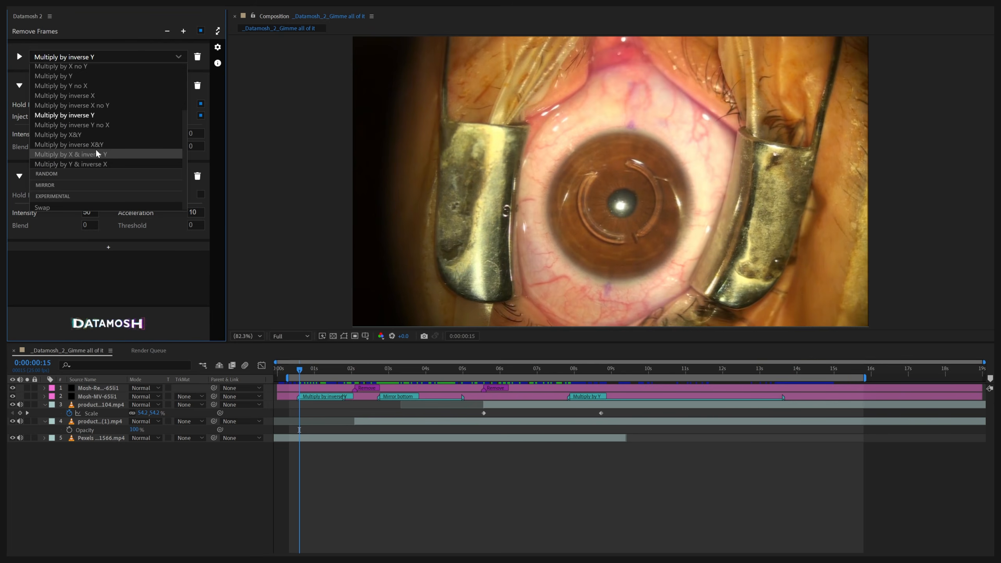
left_click(87, 144)
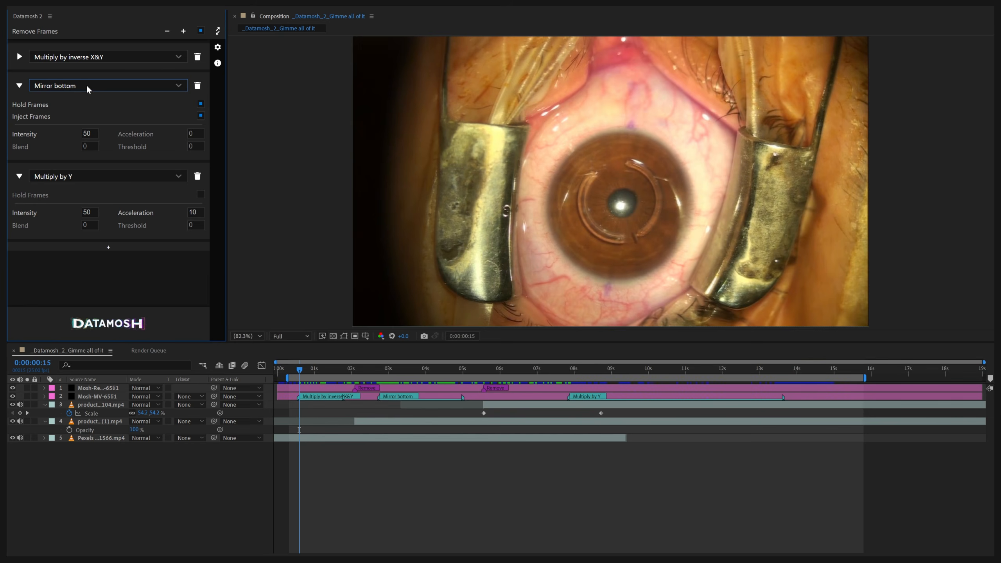
left_click(18, 57)
- Trim the work area's end to 0:00:13:15 and render the datamosh with all three mosh modules and frame removal
left_click_drag(642, 372, 781, 381)
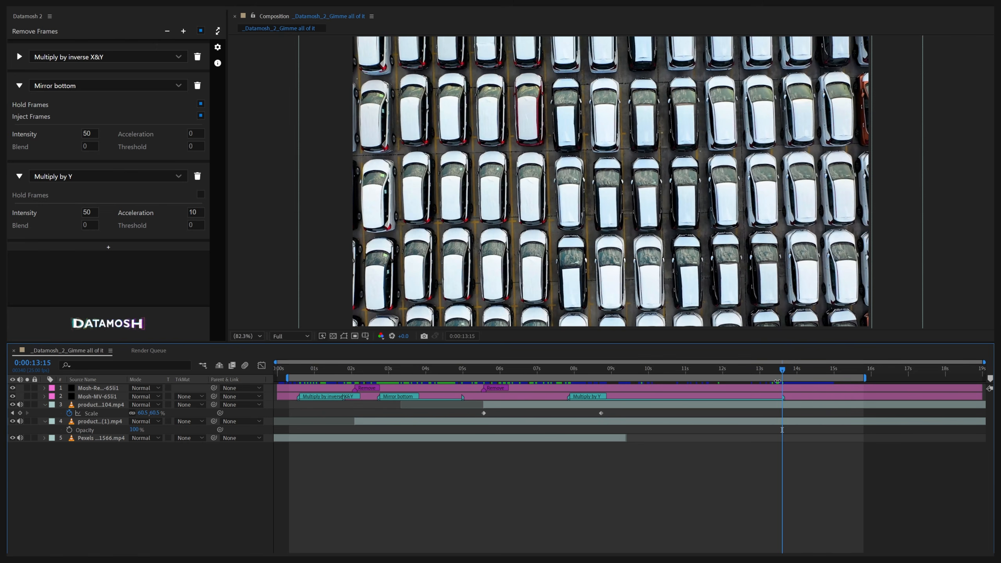
left_click(108, 326)
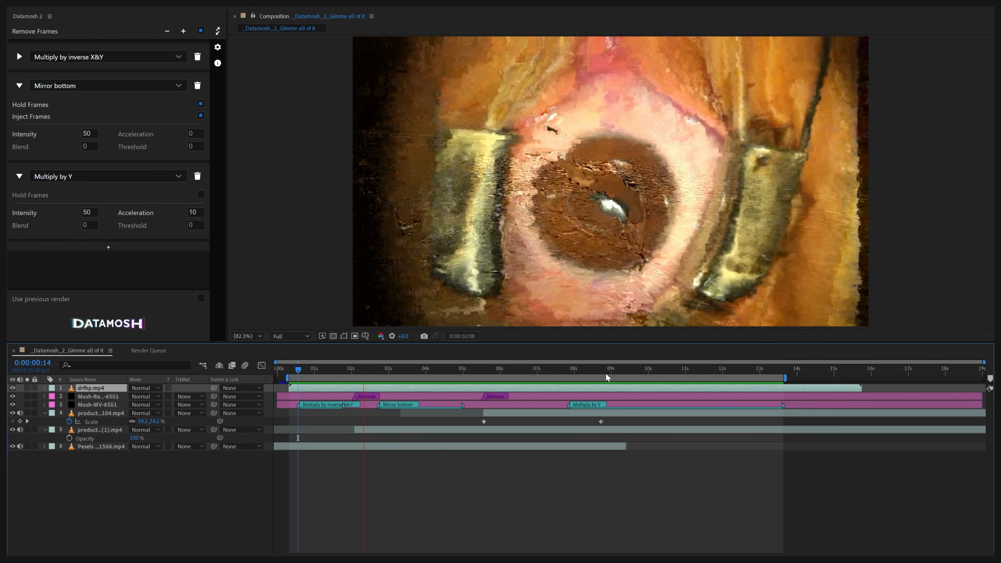
- Play back the rendered datamosh from 0:00:08:00 to review the Multiply by Y section
left_click_drag(606, 374, 575, 384)
key("space")
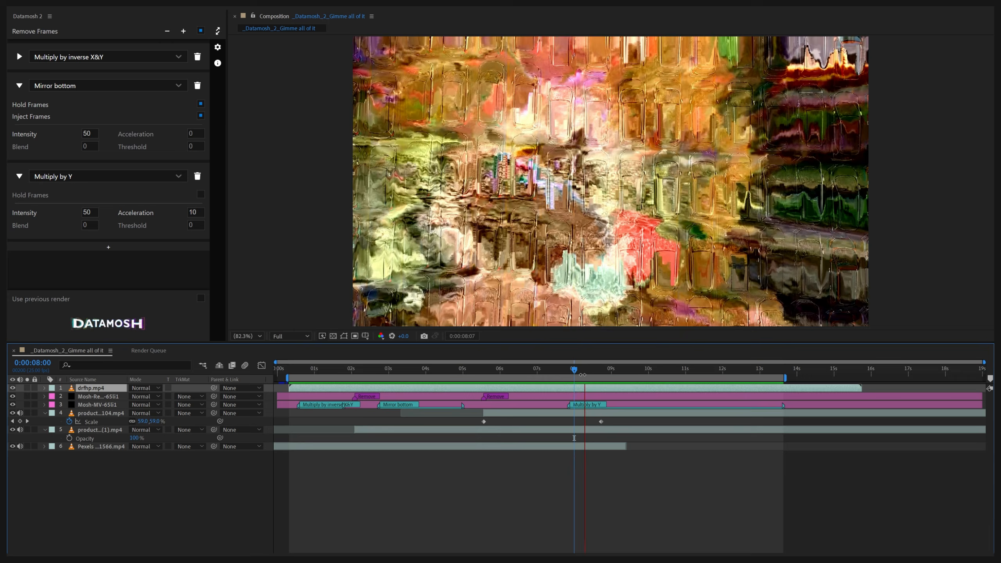